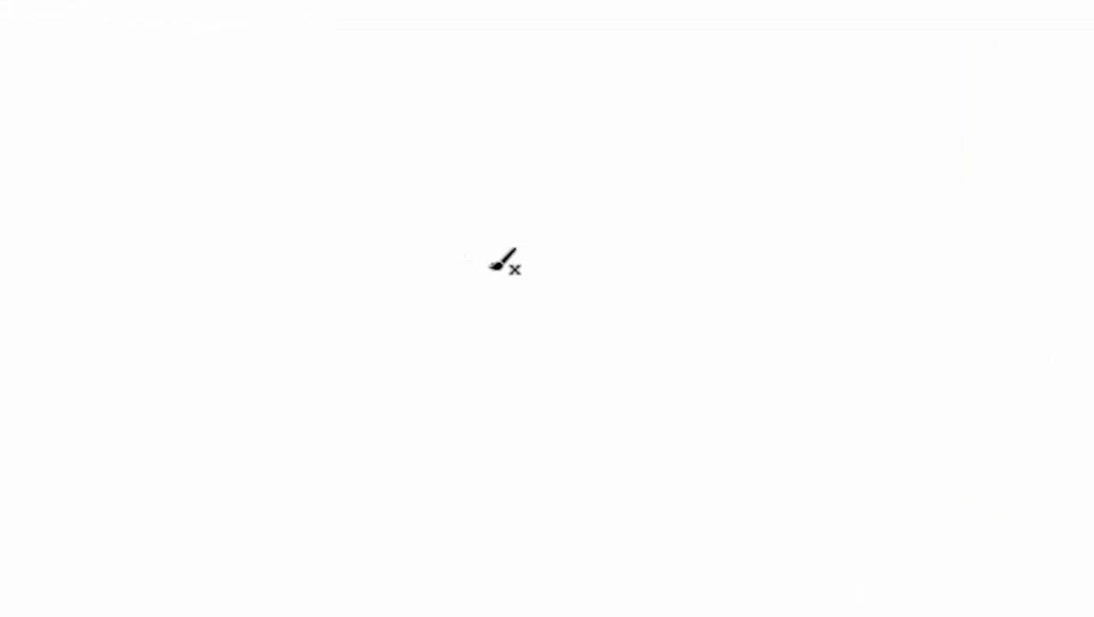
Draw the cartoon duck's bill outline with the Paintbrush, including the flat protruding tip, curved lower edge and both rounded cheeks.
mouse_move(494, 264)
left_mouse_down()
mouse_move(477, 306)
mouse_move(463, 314)
mouse_move(474, 322)
mouse_move(393, 333)
mouse_move(414, 356)
mouse_move(481, 353)
left_mouse_up()
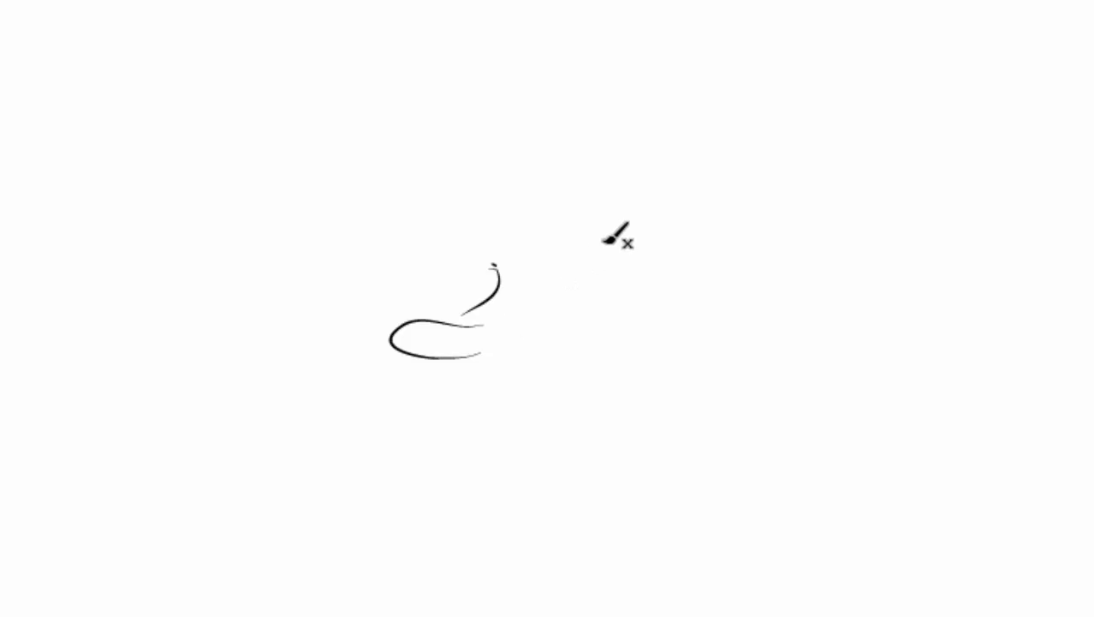
mouse_move(492, 308)
left_mouse_down()
mouse_move(444, 320)
mouse_move(485, 307)
left_mouse_up()
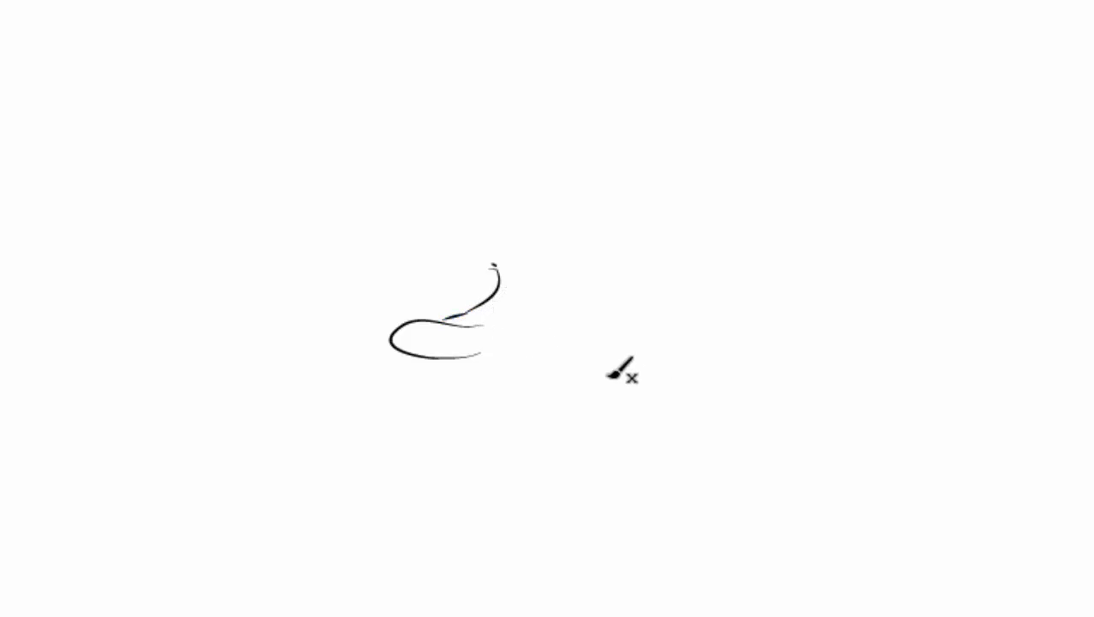
mouse_move(447, 345)
left_mouse_down()
mouse_move(531, 356)
mouse_move(583, 343)
mouse_move(614, 298)
mouse_move(620, 233)
left_mouse_up()
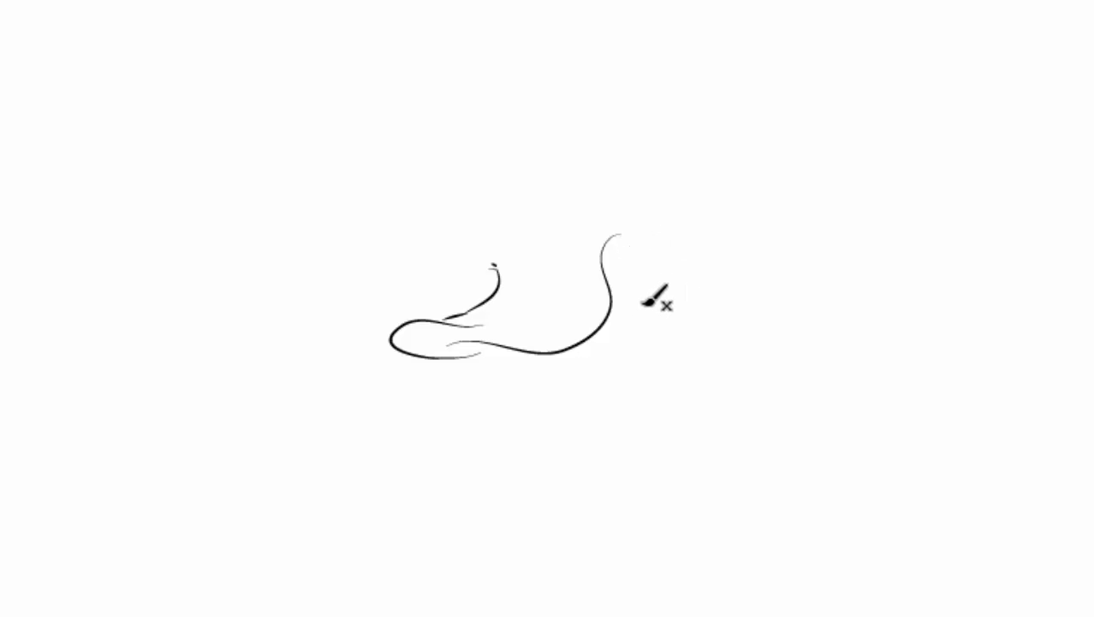
key("ctrl+z")
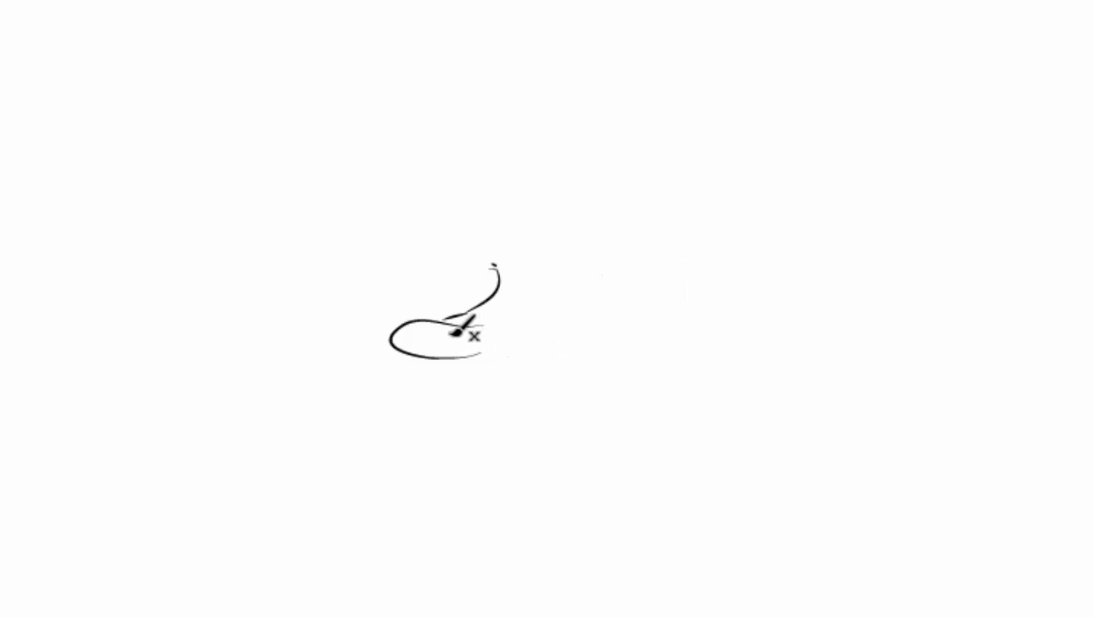
mouse_move(449, 336)
left_mouse_down()
mouse_move(556, 357)
mouse_move(605, 345)
mouse_move(616, 321)
mouse_move(633, 232)
left_mouse_up()
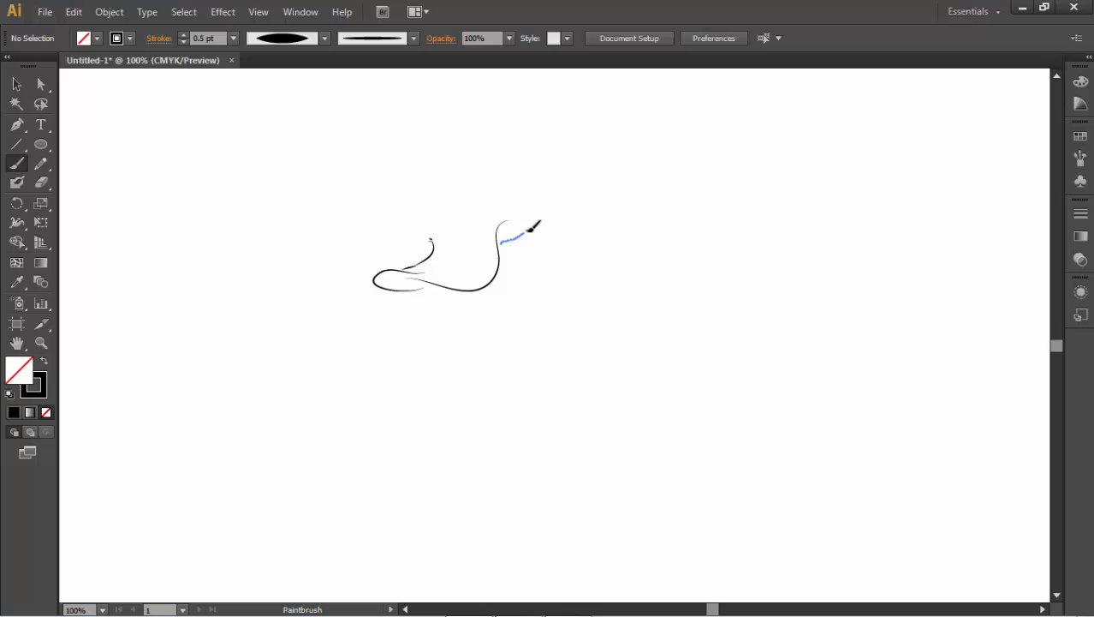
mouse_move(527, 229)
left_mouse_down()
mouse_move(497, 212)
mouse_move(484, 237)
mouse_move(464, 222)
mouse_move(430, 243)
left_mouse_up()
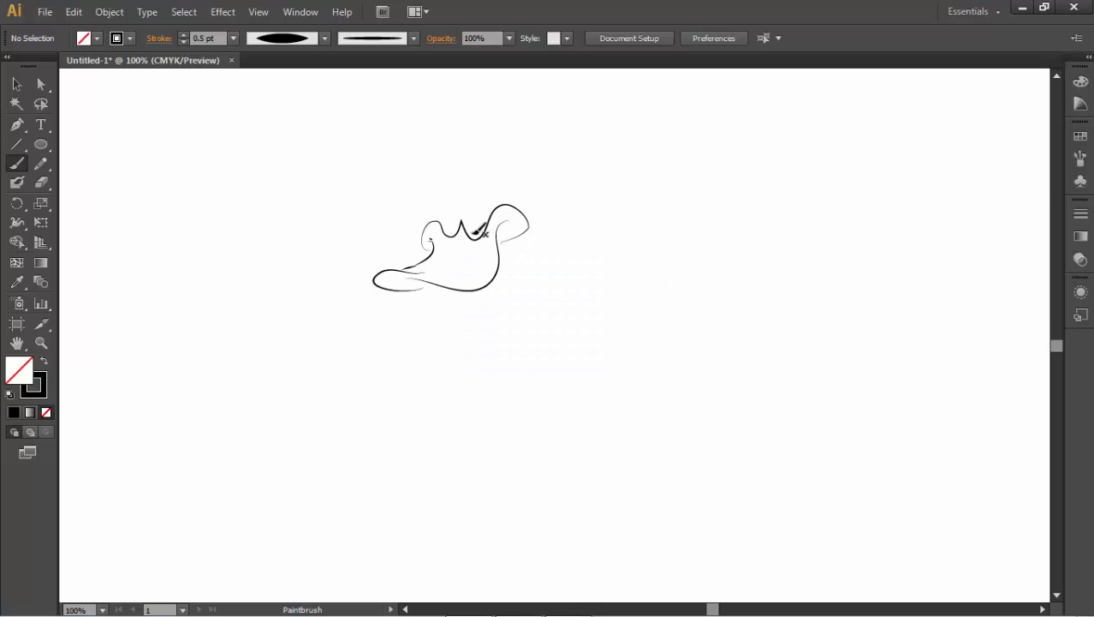
Draw two tall oval eyes above the bill and outline the forehead with spiky feather tufts.
mouse_move(471, 233)
left_mouse_down()
mouse_move(484, 191)
mouse_move(490, 221)
mouse_move(481, 236)
mouse_move(441, 219)
mouse_move(443, 200)
mouse_move(457, 228)
left_mouse_up()
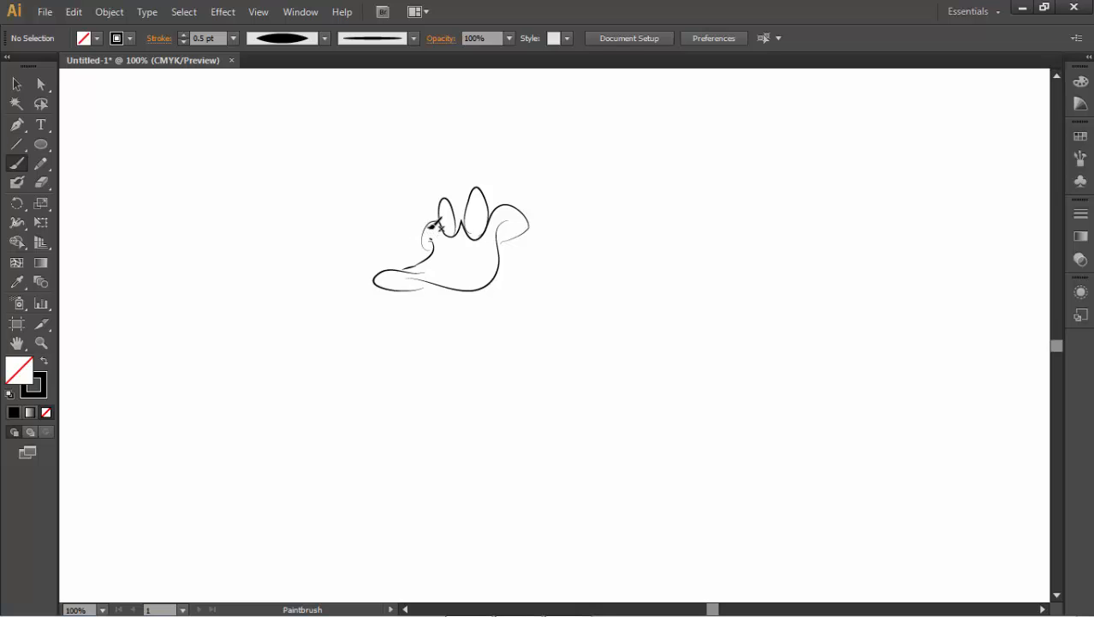
mouse_move(427, 224)
left_mouse_down()
mouse_move(427, 181)
mouse_move(446, 186)
left_mouse_up()
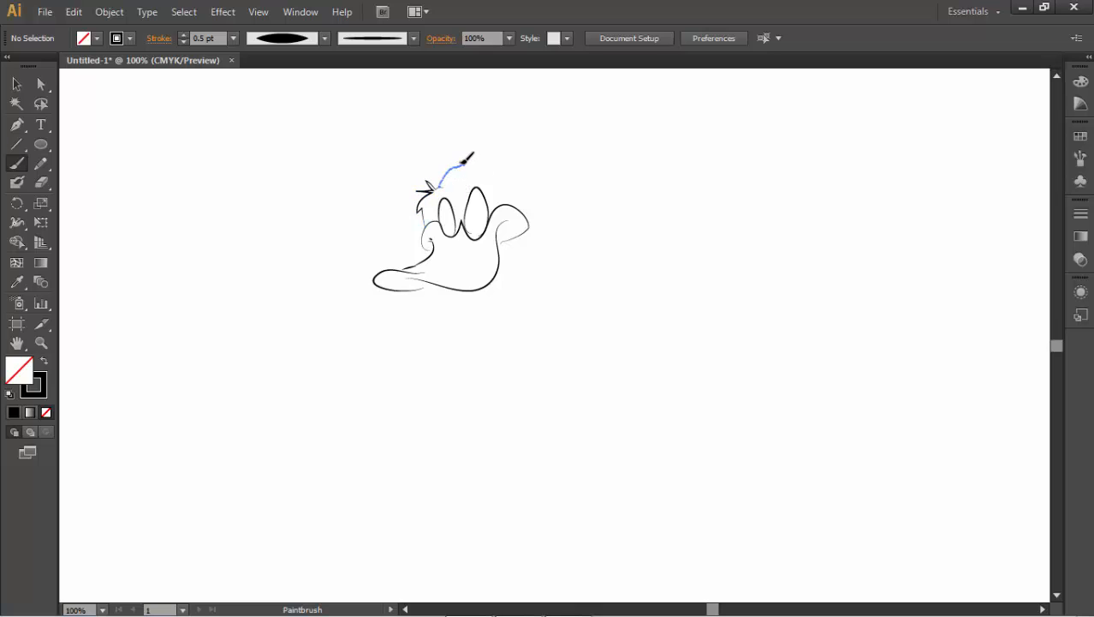
mouse_move(461, 158)
left_mouse_down()
mouse_move(447, 146)
mouse_move(473, 146)
mouse_move(495, 196)
left_mouse_up()
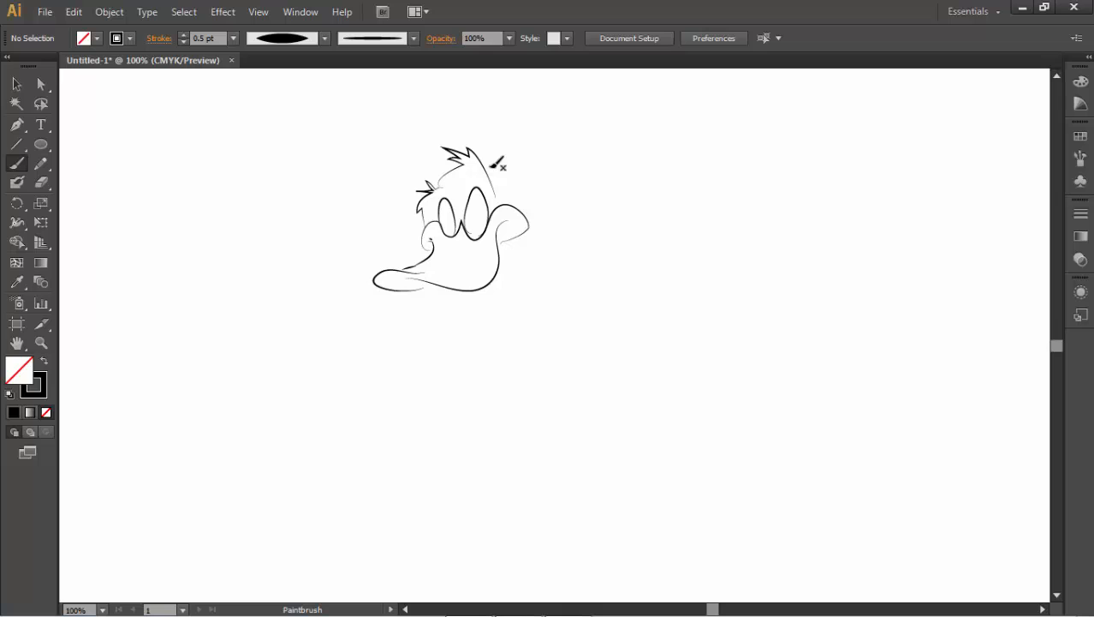
Draw the tuft at the back of the head and the near arm hanging down to its closed hand.
mouse_move(503, 182)
left_mouse_down()
mouse_move(503, 199)
mouse_move(504, 180)
mouse_move(538, 203)
mouse_move(552, 362)
left_mouse_up()
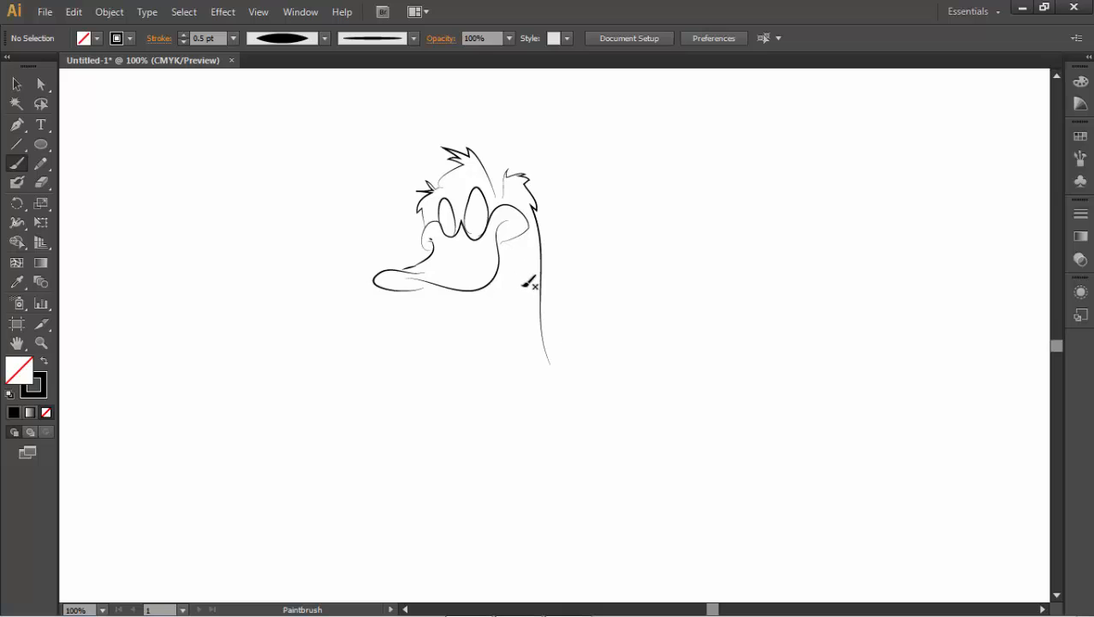
mouse_move(515, 253)
left_mouse_down()
mouse_move(541, 347)
mouse_move(533, 364)
left_mouse_up()
key("ctrl+z")
mouse_move(514, 254)
left_mouse_down()
mouse_move(537, 343)
mouse_move(517, 351)
mouse_move(515, 379)
mouse_move(493, 378)
mouse_move(509, 406)
mouse_move(541, 402)
mouse_move(534, 410)
mouse_move(556, 380)
mouse_move(553, 351)
left_mouse_up()
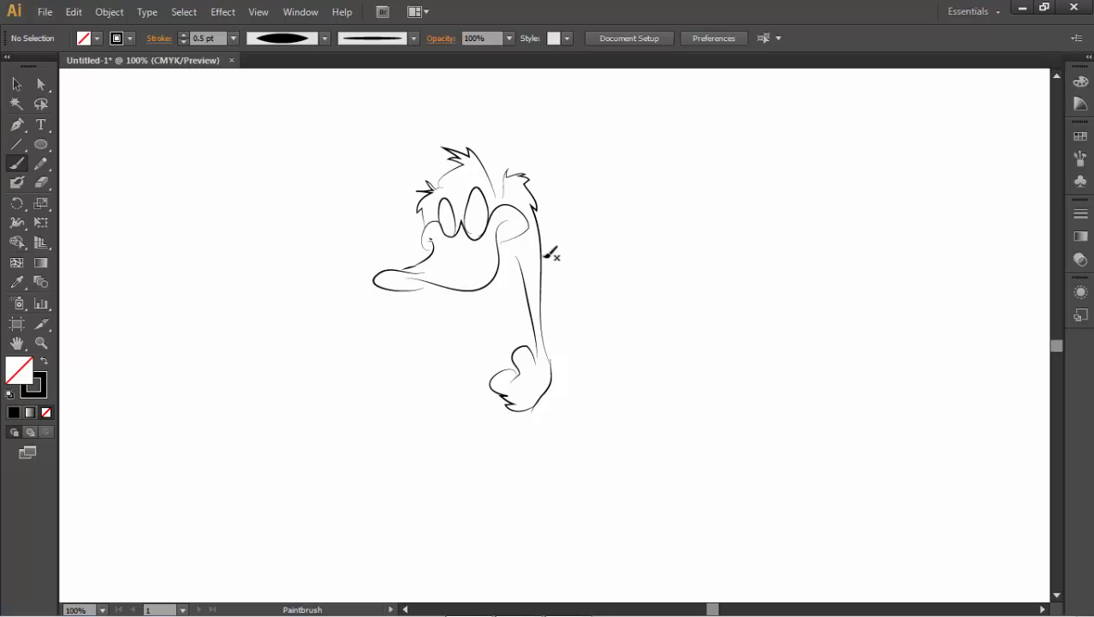
Draw the far arm and hand below the bill, and outline the back with a jagged feathered tail.
left_click_drag(451, 280, 447, 366)
mouse_move(437, 280)
left_mouse_down()
mouse_move(434, 377)
mouse_move(461, 405)
mouse_move(480, 401)
mouse_move(481, 360)
mouse_move(469, 366)
left_mouse_up()
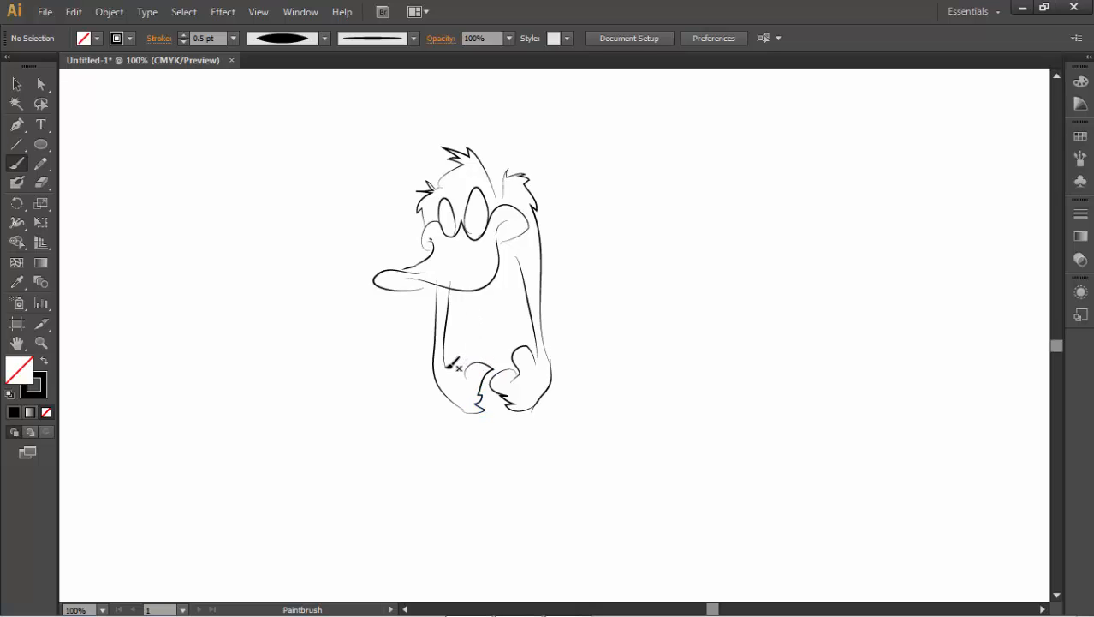
left_click_drag(447, 365, 472, 353)
mouse_move(542, 253)
left_mouse_down()
mouse_move(567, 296)
mouse_move(575, 300)
mouse_move(576, 274)
mouse_move(588, 291)
mouse_move(600, 317)
mouse_move(588, 357)
left_mouse_up()
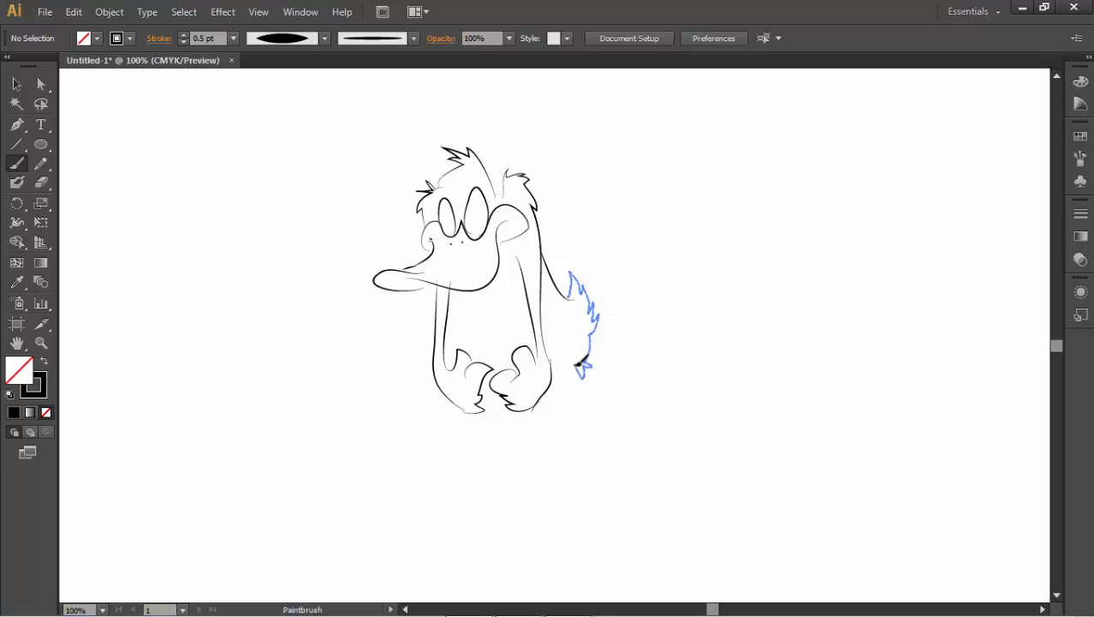
left_click_drag(566, 365, 578, 369)
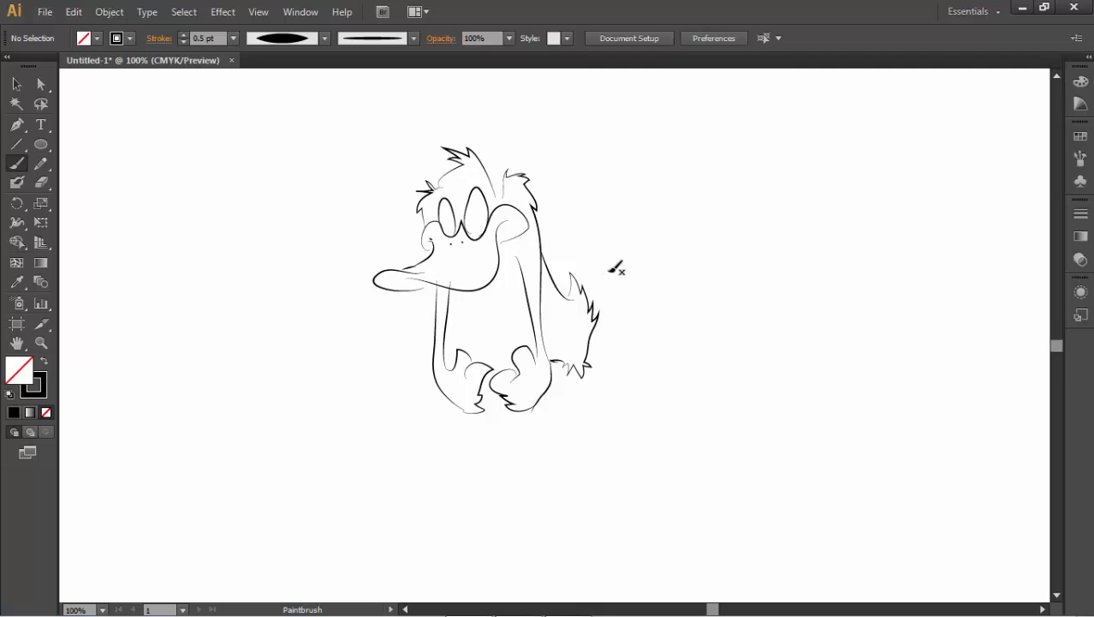
Draw the duck's two thin legs below the tail, each flaring into a long flat foot.
mouse_move(582, 369)
left_mouse_down()
mouse_move(584, 427)
mouse_move(632, 481)
left_mouse_up()
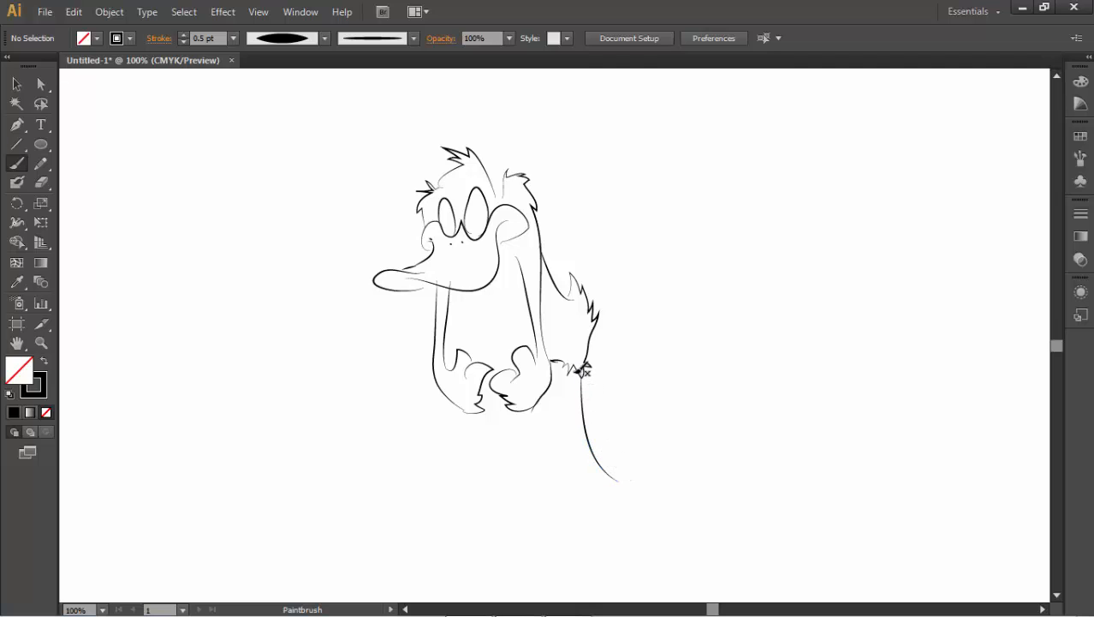
mouse_move(582, 369)
left_mouse_down()
mouse_move(573, 497)
mouse_move(599, 511)
mouse_move(649, 504)
left_mouse_up()
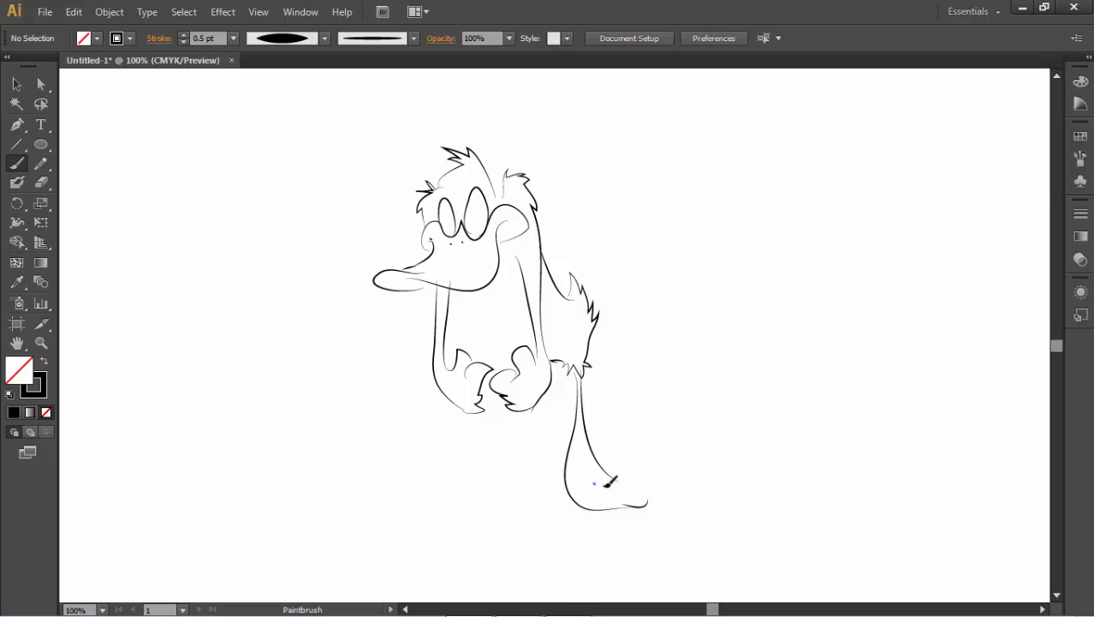
left_click_drag(594, 484, 644, 485)
key("ctrl+z")
mouse_move(604, 486)
left_mouse_down()
mouse_move(670, 493)
mouse_move(641, 505)
left_mouse_up()
mouse_move(553, 382)
left_mouse_down()
mouse_move(570, 428)
mouse_move(555, 418)
mouse_move(539, 475)
mouse_move(484, 496)
mouse_move(568, 494)
left_mouse_up()
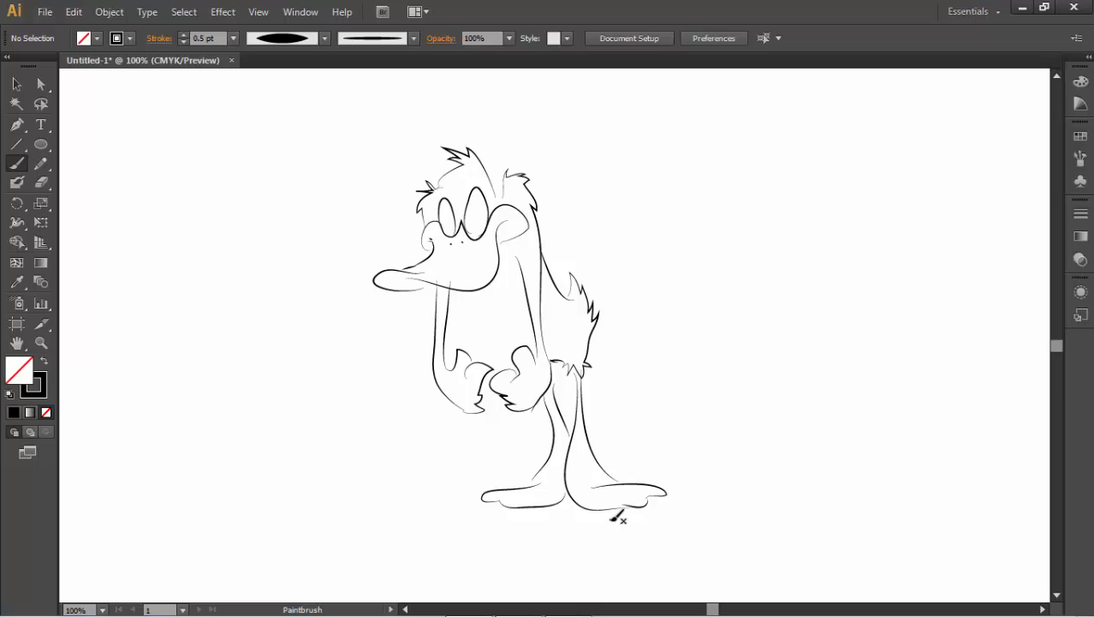
Add short eyebrow strokes and small curled pupils to the face, and draw the chest line from the bill to the near hand.
mouse_move(471, 171)
left_mouse_down()
mouse_move(471, 183)
mouse_move(447, 187)
left_mouse_up()
key("ctrl+z")
key("ctrl+z")
key("ctrl+z")
left_click_drag(447, 190, 485, 187)
key("ctrl+z")
mouse_move(445, 226)
left_mouse_down()
mouse_move(489, 224)
mouse_move(508, 239)
mouse_move(494, 242)
mouse_move(503, 215)
mouse_move(520, 224)
mouse_move(469, 225)
left_mouse_up()
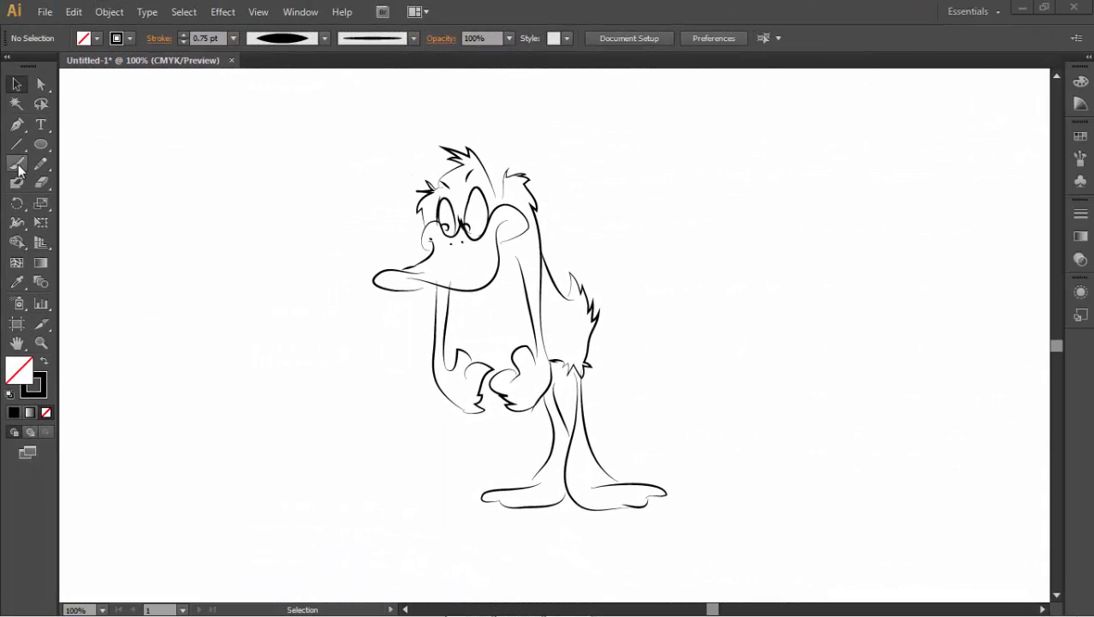
key("b")
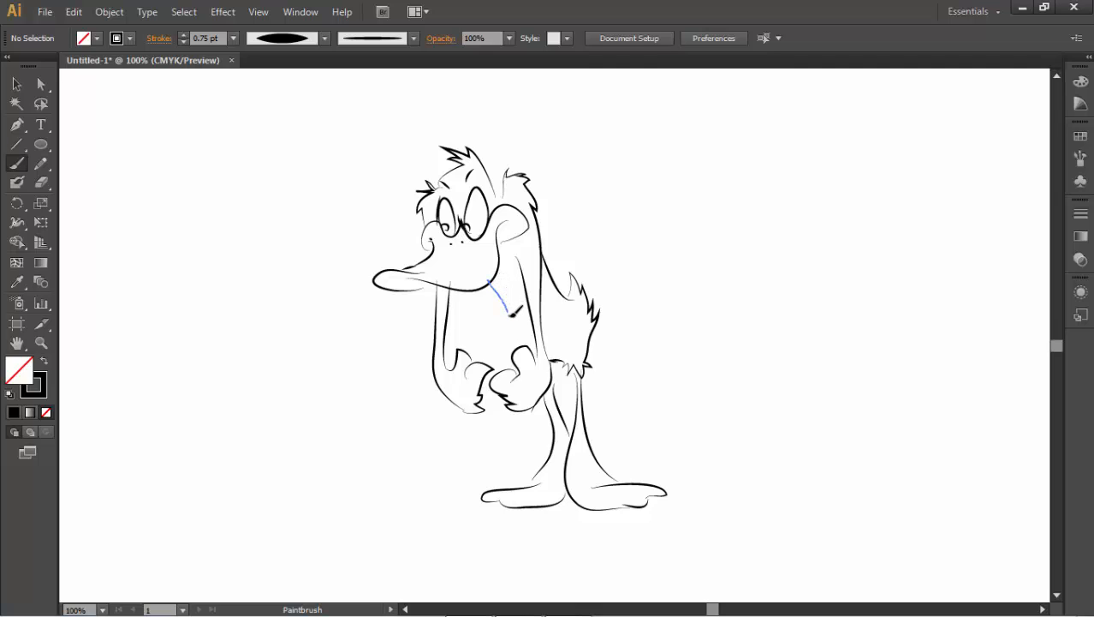
left_click_drag(521, 337, 520, 341)
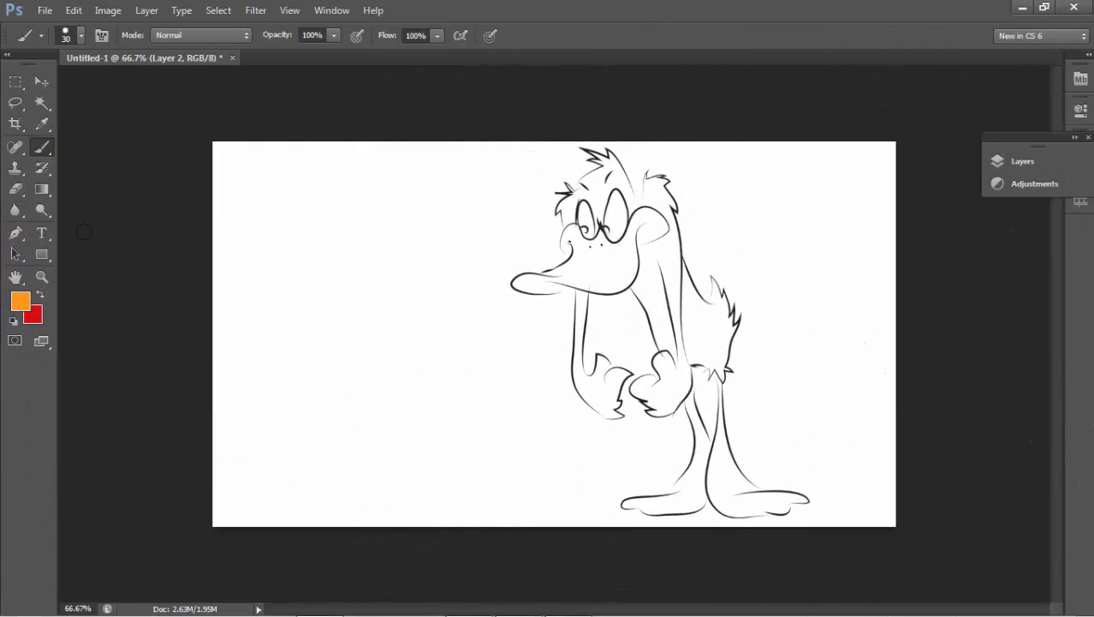
In Photoshop, paint the duck's whole bill and both cheeks orange on Layer 2.
left_click(626, 242)
left_click(607, 274)
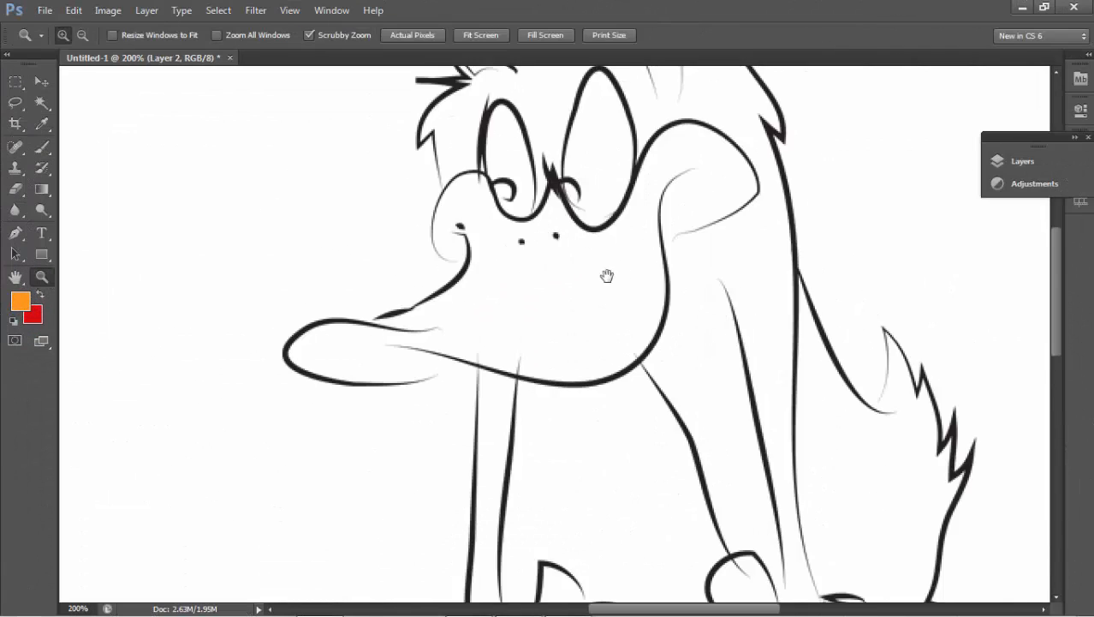
key("bracketleft")
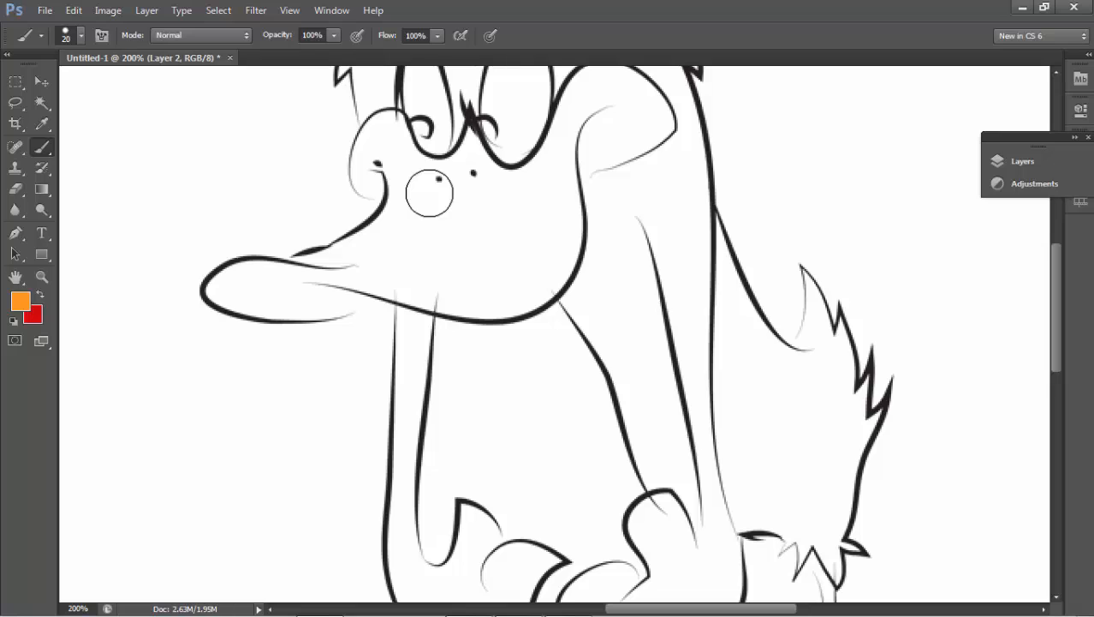
mouse_move(421, 202)
left_mouse_down()
mouse_move(355, 250)
mouse_move(302, 262)
mouse_move(375, 235)
mouse_move(404, 199)
mouse_move(359, 179)
mouse_move(383, 183)
mouse_move(375, 124)
mouse_move(407, 141)
mouse_move(387, 133)
mouse_move(414, 172)
mouse_move(444, 173)
mouse_move(471, 144)
mouse_move(520, 171)
mouse_move(576, 109)
left_mouse_up()
key("bracketleft")
key("bracketleft")
mouse_move(565, 126)
left_mouse_down()
mouse_move(544, 164)
mouse_move(575, 127)
mouse_move(629, 146)
mouse_move(563, 151)
mouse_move(556, 200)
mouse_move(606, 191)
mouse_move(621, 175)
mouse_move(581, 178)
mouse_move(534, 212)
mouse_move(532, 271)
mouse_move(471, 240)
mouse_move(349, 308)
mouse_move(386, 327)
mouse_move(408, 308)
mouse_move(442, 308)
mouse_move(369, 319)
mouse_move(438, 343)
mouse_move(461, 333)
mouse_move(466, 280)
mouse_move(533, 261)
mouse_move(544, 234)
mouse_move(536, 305)
mouse_move(457, 346)
mouse_move(481, 352)
mouse_move(537, 313)
mouse_move(366, 303)
mouse_move(248, 318)
mouse_move(301, 350)
mouse_move(237, 318)
mouse_move(200, 331)
mouse_move(295, 348)
left_mouse_up()
key("bracketright")
key("bracketright")
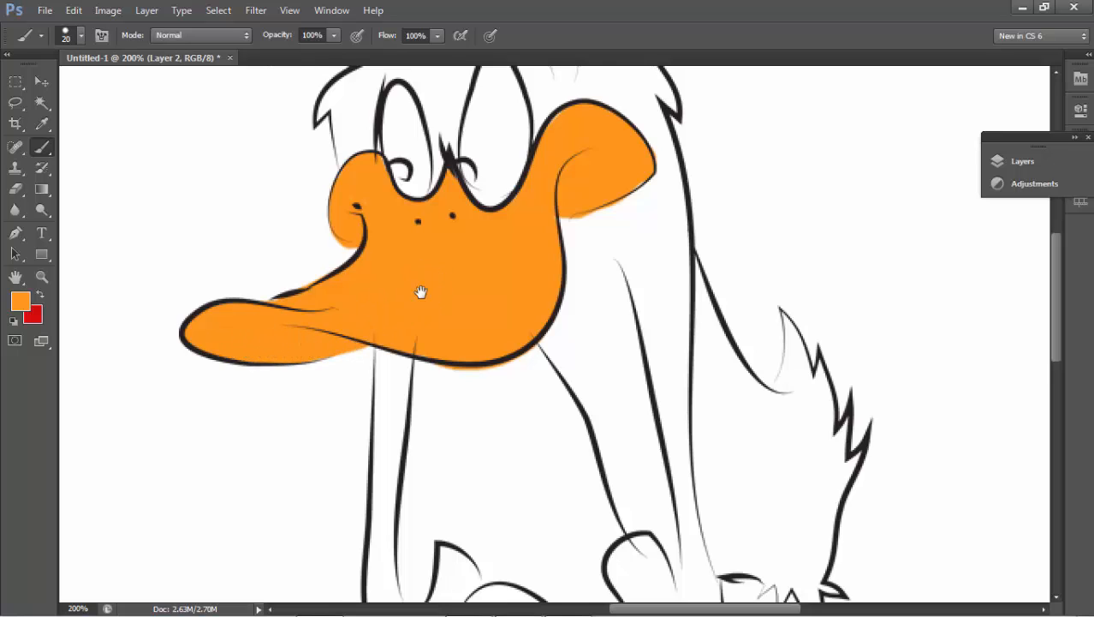
Paint the leg and foot beneath the tail orange, edging along the outline and filling the inside.
scroll(420, 293, "down", 5)
left_click_drag(420, 298, 359, 253)
mouse_move(564, 165)
left_mouse_down()
mouse_move(556, 161)
mouse_move(555, 347)
left_mouse_up()
left_click_drag(572, 334, 572, 229)
mouse_move(573, 231)
left_mouse_down()
mouse_move(557, 276)
mouse_move(549, 384)
mouse_move(538, 337)
mouse_move(562, 432)
mouse_move(510, 344)
mouse_move(581, 377)
mouse_move(691, 368)
mouse_move(779, 336)
left_mouse_up()
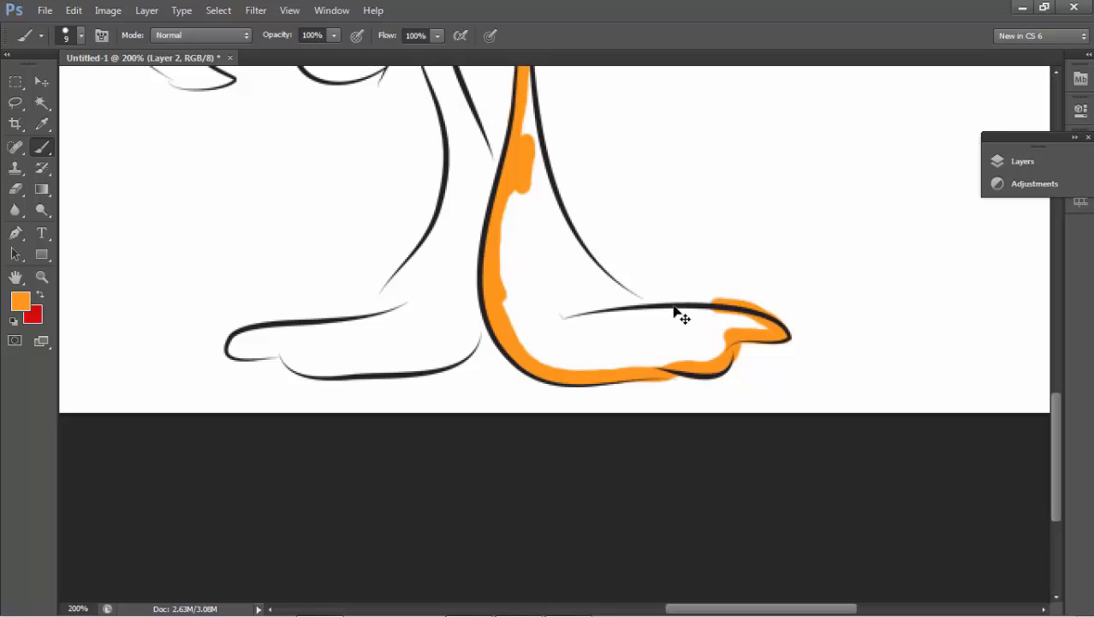
key("ctrl+z")
left_click_drag(573, 326, 689, 315)
mouse_move(632, 302)
left_mouse_down()
mouse_move(599, 279)
mouse_move(621, 298)
mouse_move(530, 364)
mouse_move(551, 376)
mouse_move(645, 375)
mouse_move(732, 346)
mouse_move(714, 363)
mouse_move(744, 334)
mouse_move(783, 334)
mouse_move(713, 313)
mouse_move(748, 328)
mouse_move(646, 326)
mouse_move(555, 352)
mouse_move(597, 363)
mouse_move(702, 338)
mouse_move(640, 337)
mouse_move(506, 282)
mouse_move(527, 231)
mouse_move(528, 286)
mouse_move(524, 242)
mouse_move(540, 298)
mouse_move(545, 289)
mouse_move(612, 361)
mouse_move(546, 286)
mouse_move(558, 313)
mouse_move(561, 303)
mouse_move(545, 336)
mouse_move(513, 217)
mouse_move(566, 349)
left_mouse_up()
left_click(580, 305)
key("bracketright")
key("bracketright")
scroll(521, 230, "up", 2)
scroll(559, 301, "up", 1)
key("bracketleft")
key("bracketleft")
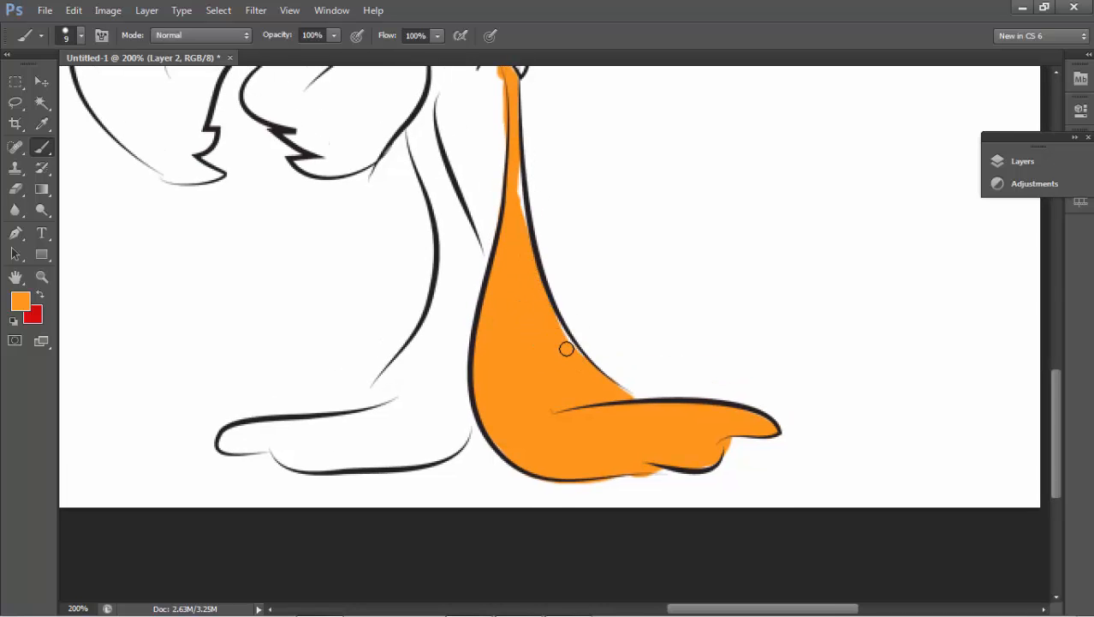
Paint the other leg and foot orange, and cover the top of the leg where it meets the tail feathers.
mouse_move(431, 146)
left_mouse_down()
mouse_move(586, 129)
mouse_move(572, 137)
mouse_move(614, 209)
mouse_move(605, 183)
mouse_move(599, 261)
mouse_move(623, 317)
mouse_move(616, 334)
left_mouse_up()
left_click_drag(618, 285, 656, 173)
mouse_move(642, 163)
left_mouse_down()
mouse_move(577, 252)
mouse_move(638, 244)
mouse_move(657, 297)
mouse_move(622, 251)
mouse_move(625, 308)
mouse_move(591, 313)
mouse_move(598, 257)
mouse_move(418, 307)
mouse_move(565, 281)
mouse_move(418, 313)
mouse_move(496, 309)
mouse_move(481, 326)
mouse_move(531, 332)
left_mouse_up()
mouse_move(638, 292)
left_mouse_down()
mouse_move(623, 310)
mouse_move(674, 368)
left_mouse_up()
left_click_drag(633, 462, 630, 424)
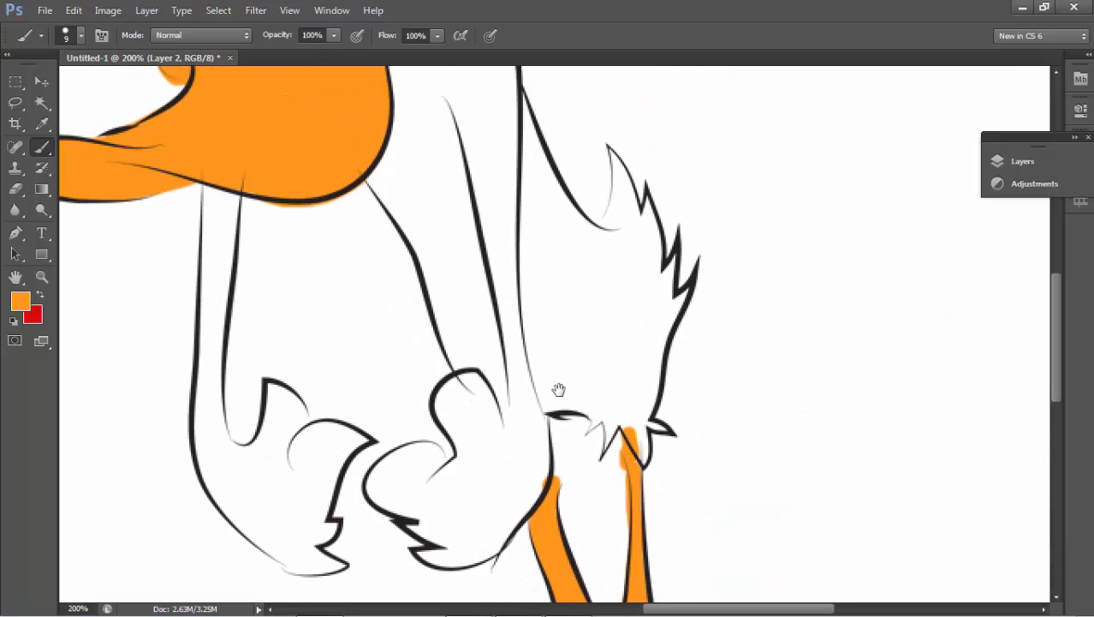
Set the painting colour to grey-brown 6c5d4b and paint the forehead down to between the eyes.
left_click_drag(558, 390, 604, 344)
left_click_drag(618, 257, 626, 341)
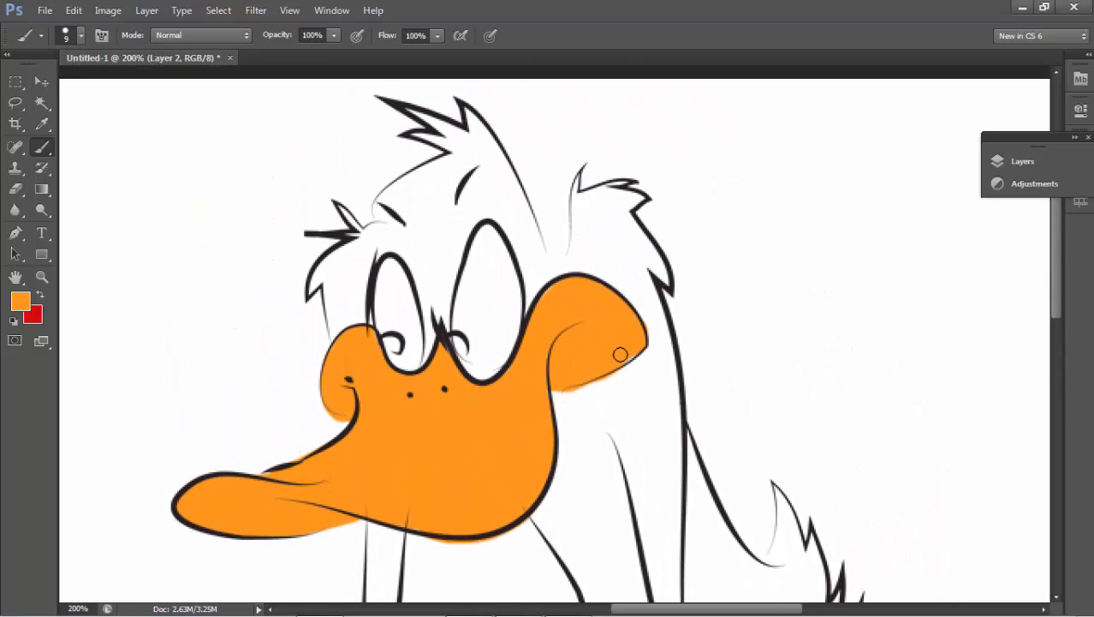
left_click(28, 304)
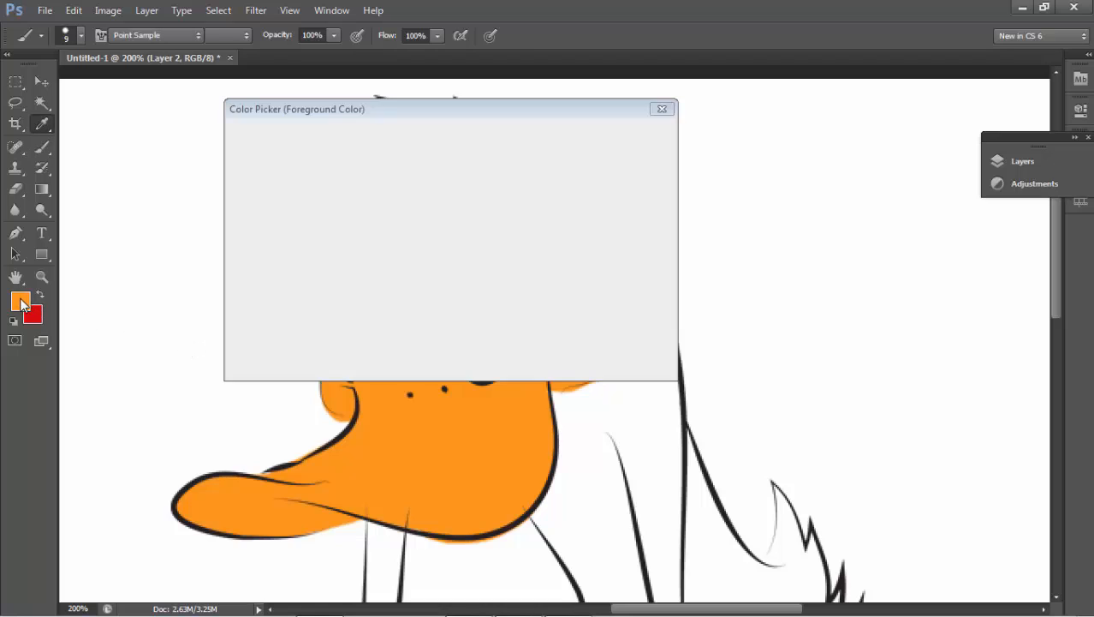
left_click_drag(308, 248, 298, 262)
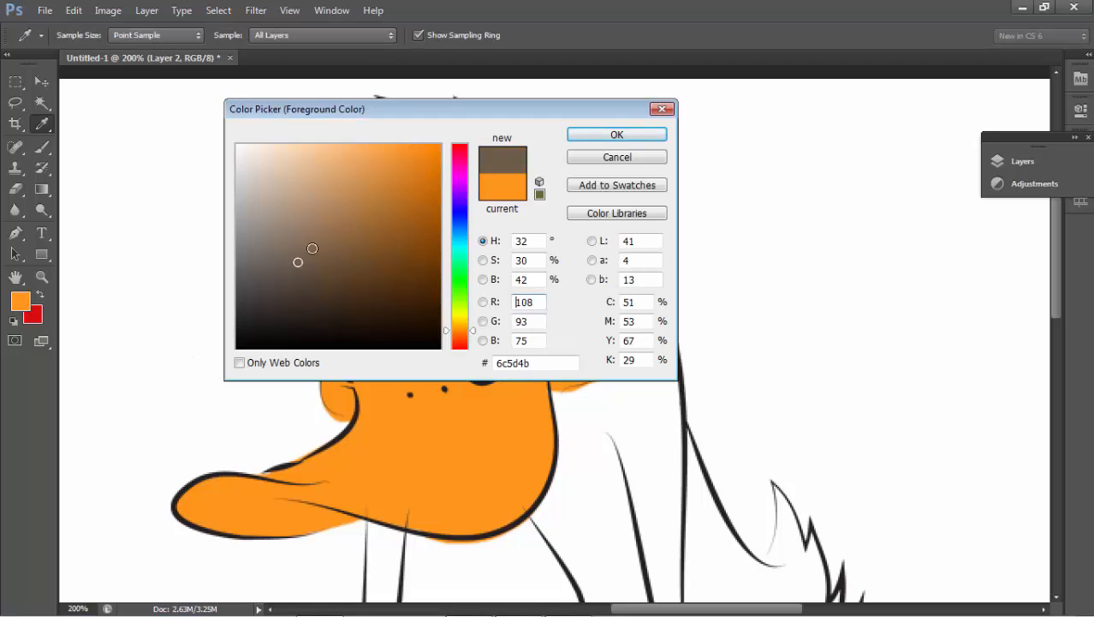
left_click(585, 139)
mouse_move(416, 200)
left_mouse_down()
mouse_move(440, 174)
mouse_move(387, 211)
mouse_move(408, 186)
left_mouse_up()
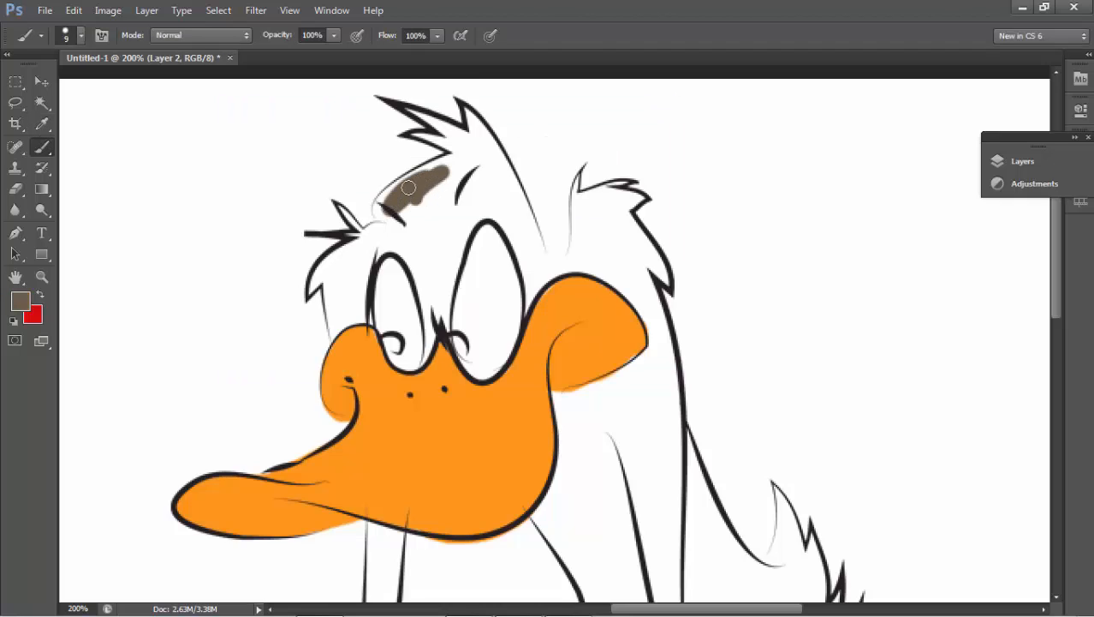
mouse_move(453, 157)
left_mouse_down()
mouse_move(407, 210)
mouse_move(431, 197)
mouse_move(420, 226)
mouse_move(440, 195)
mouse_move(430, 245)
left_mouse_up()
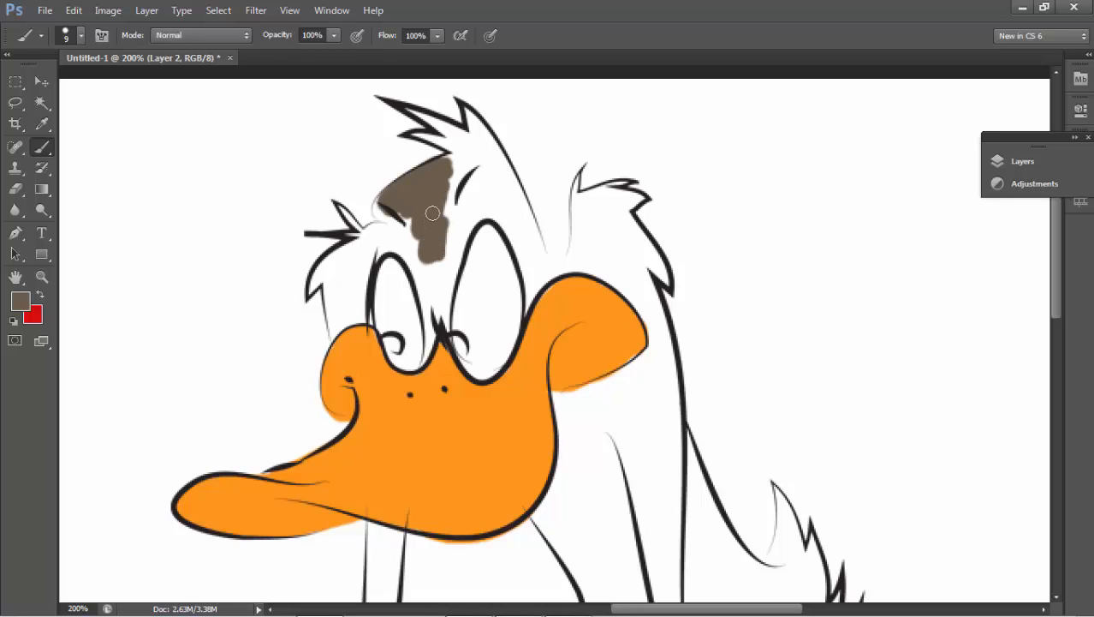
Paint the spiky crown tuft grey-brown, continuing along the head's outline to the base of the rear tuft.
mouse_move(447, 198)
left_mouse_down()
mouse_move(444, 137)
mouse_move(429, 135)
mouse_move(441, 126)
mouse_move(422, 115)
mouse_move(471, 147)
mouse_move(470, 119)
mouse_move(550, 240)
left_mouse_up()
key("[")
key("[")
key("ctrl+z")
key("bracketright")
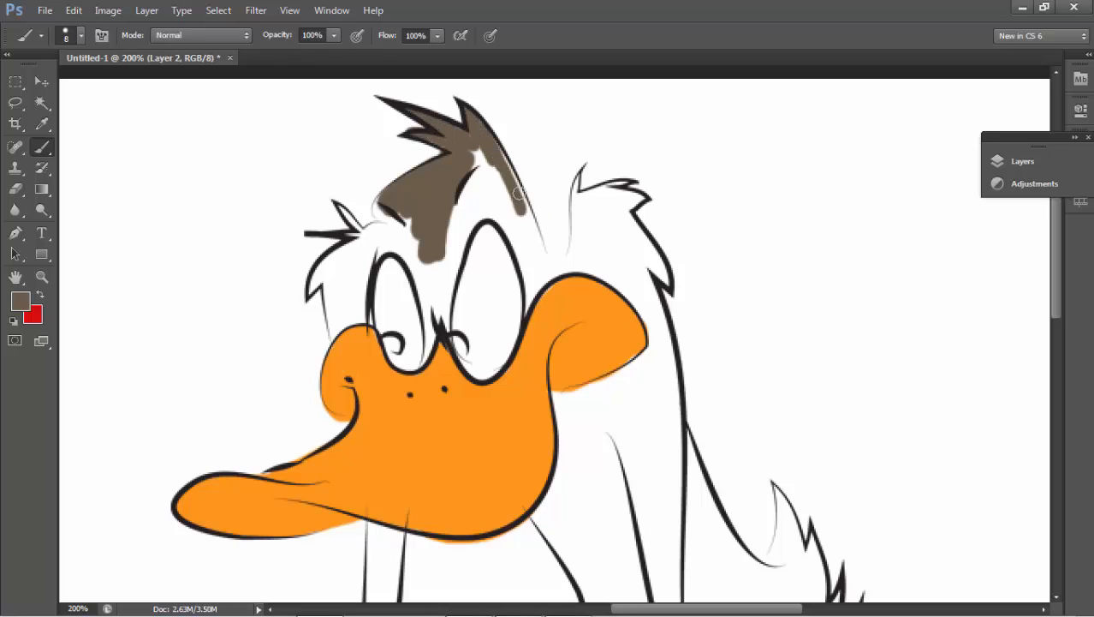
mouse_move(495, 155)
left_mouse_down()
mouse_move(541, 252)
mouse_move(564, 255)
mouse_move(574, 223)
mouse_move(597, 208)
left_mouse_up()
key("bracketright")
key("bracketright")
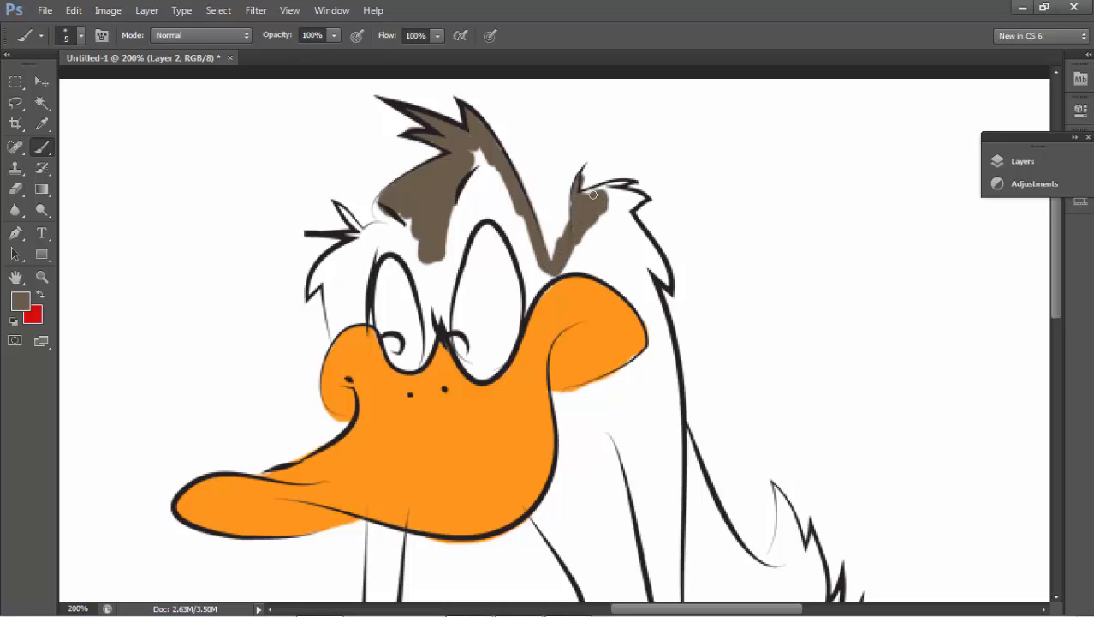
Fill the rear feather tuft and the area behind the cheek with grey-brown down to the upper neck.
key("bracketright")
mouse_move(643, 199)
left_mouse_down()
mouse_move(515, 250)
mouse_move(602, 239)
mouse_move(611, 210)
mouse_move(638, 244)
left_mouse_up()
key("bracketleft")
key("bracketleft")
key("bracketleft")
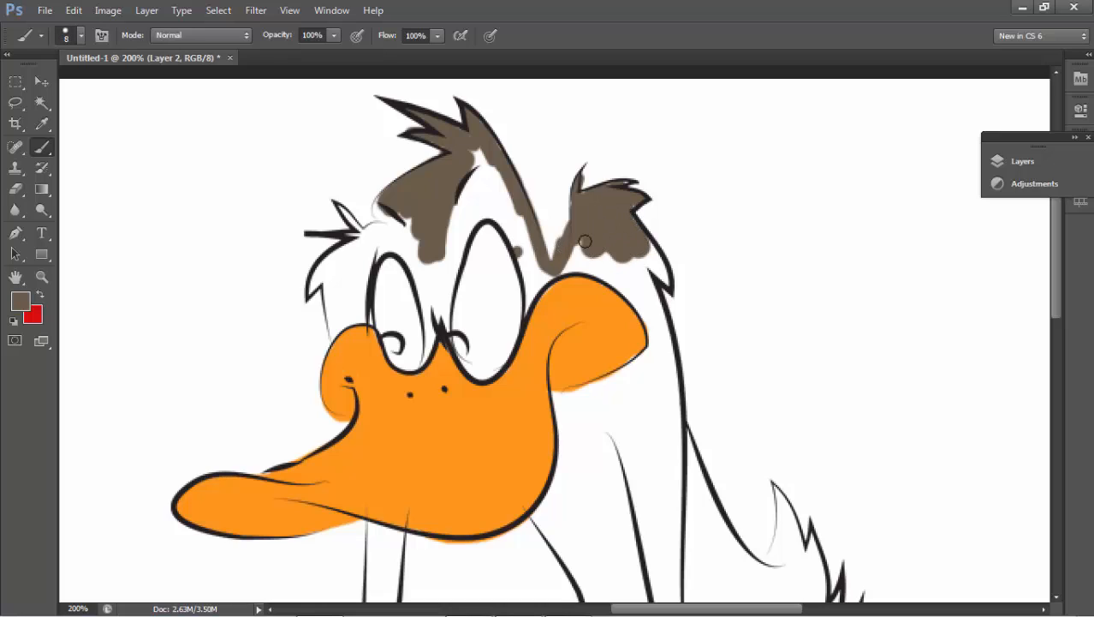
mouse_move(575, 266)
left_mouse_down()
mouse_move(645, 313)
mouse_move(607, 262)
mouse_move(633, 266)
left_mouse_up()
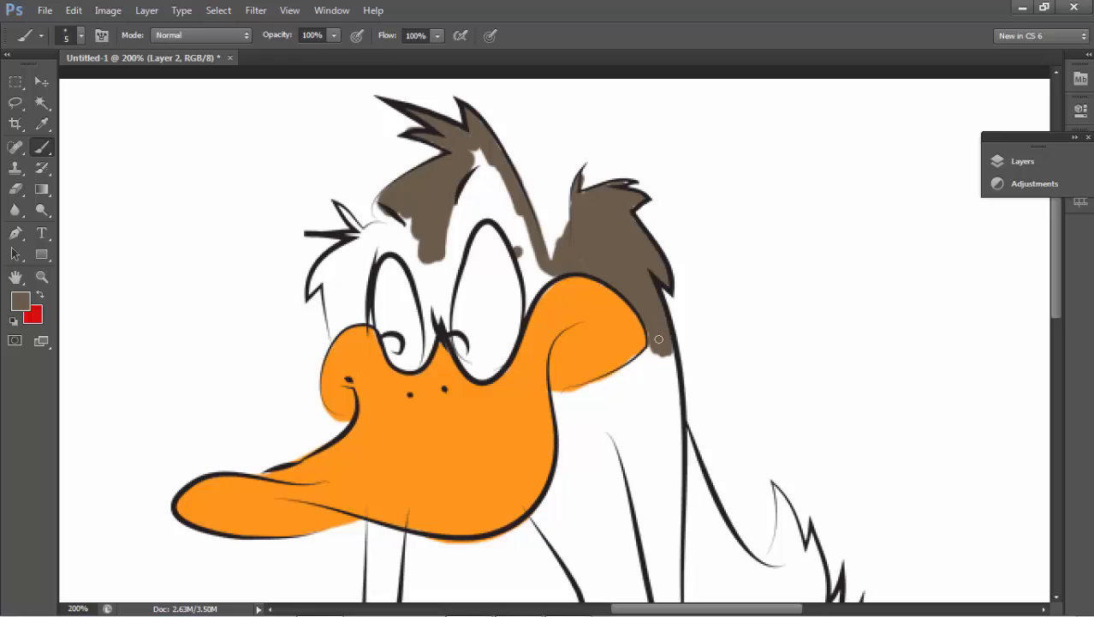
Fill the neck below the cheek and behind the bill with grey-brown.
mouse_move(658, 339)
left_mouse_down()
mouse_move(613, 380)
mouse_move(640, 358)
mouse_move(556, 397)
mouse_move(561, 411)
mouse_move(589, 401)
mouse_move(583, 420)
mouse_move(589, 401)
mouse_move(577, 404)
mouse_move(612, 405)
mouse_move(664, 355)
mouse_move(668, 385)
mouse_move(678, 384)
mouse_move(648, 464)
mouse_move(560, 408)
mouse_move(573, 463)
left_mouse_up()
key("bracketright")
key("bracketright")
key("bracketright")
key("bracketright")
key("bracketright")
mouse_move(592, 424)
left_mouse_down()
mouse_move(612, 334)
mouse_move(599, 341)
mouse_move(575, 395)
mouse_move(610, 442)
mouse_move(576, 396)
mouse_move(615, 411)
mouse_move(630, 342)
mouse_move(666, 313)
mouse_move(668, 425)
mouse_move(711, 386)
mouse_move(713, 456)
mouse_move(658, 226)
left_mouse_up()
Paint the duck's back and the upper spikes of the tail feathers grey-brown.
mouse_move(659, 226)
left_mouse_down()
mouse_move(641, 279)
mouse_move(677, 291)
mouse_move(673, 174)
mouse_move(699, 219)
mouse_move(670, 156)
mouse_move(730, 272)
mouse_move(703, 250)
mouse_move(755, 362)
mouse_move(780, 292)
mouse_move(759, 296)
mouse_move(777, 293)
mouse_move(793, 319)
mouse_move(807, 279)
mouse_move(799, 305)
left_mouse_up()
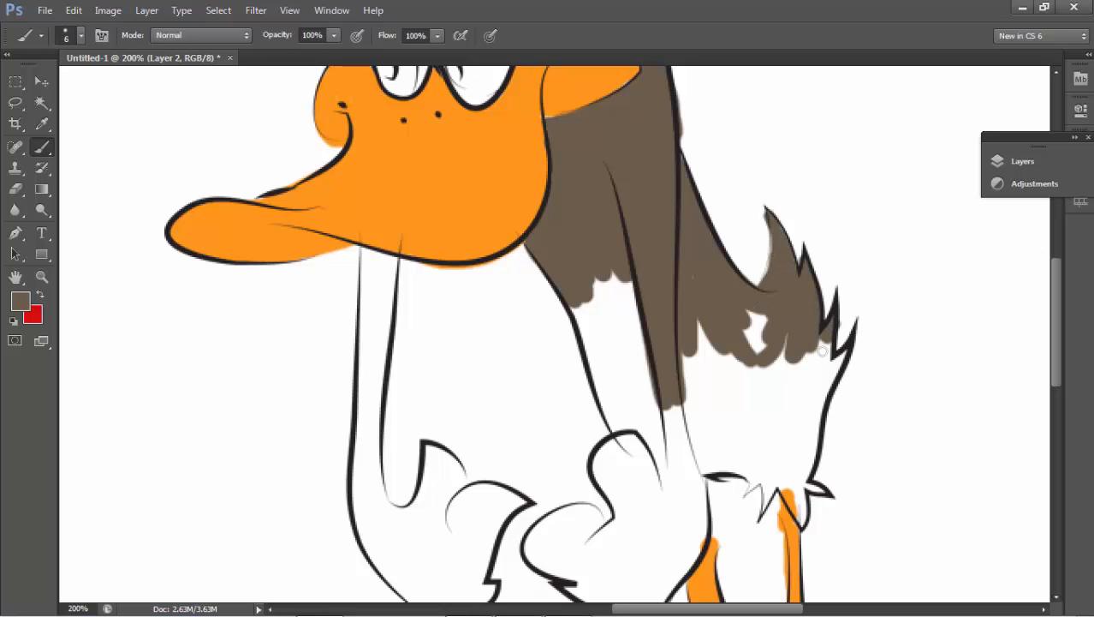
key("bracketleft")
mouse_move(822, 350)
left_mouse_down()
mouse_move(790, 416)
mouse_move(824, 347)
mouse_move(810, 438)
mouse_move(792, 343)
left_mouse_up()
Fill the rest of the tail and rump with grey-brown, down to the ragged feather edge above the legs.
key("bracketright")
key("bracketright")
key("bracketright")
key("bracketright")
key("bracketright")
key("bracketright")
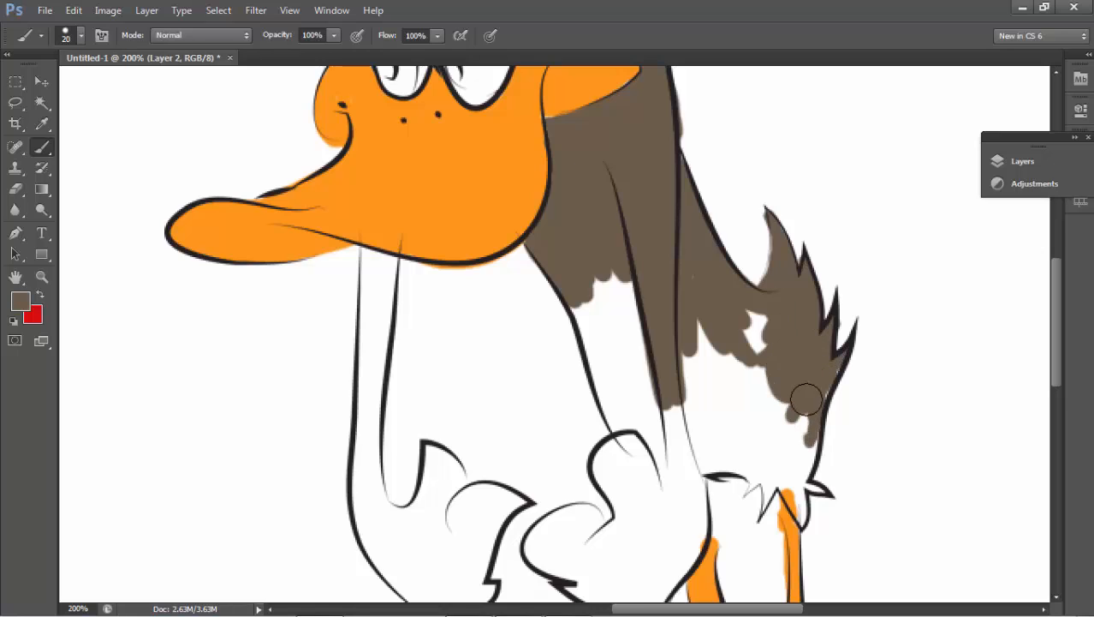
mouse_move(806, 400)
left_mouse_down()
mouse_move(726, 350)
mouse_move(696, 373)
mouse_move(693, 419)
mouse_move(728, 441)
mouse_move(700, 458)
mouse_move(739, 371)
mouse_move(723, 364)
mouse_move(803, 392)
mouse_move(767, 458)
mouse_move(760, 433)
mouse_move(763, 469)
mouse_move(723, 462)
mouse_move(784, 476)
mouse_move(800, 512)
mouse_move(815, 424)
mouse_move(808, 482)
left_mouse_up()
key("bracketleft")
key("bracketleft")
key("bracketleft")
key("bracketleft")
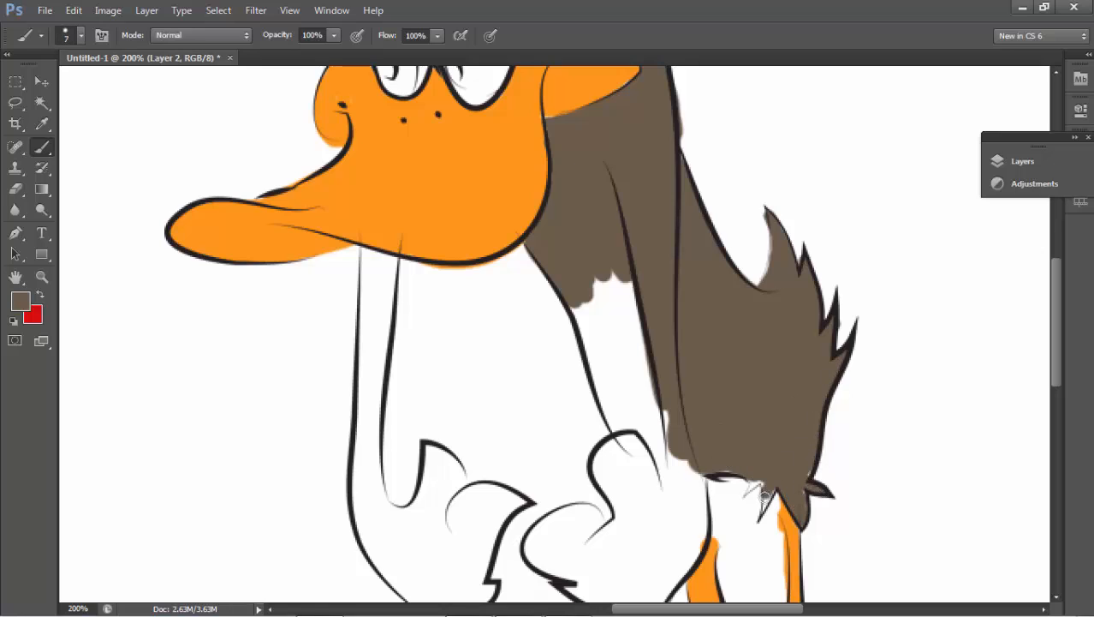
Fill the remaining chest and the arm nearest the tail with grey-brown, including the whole hand and its feathered fingertips.
key("bracketright")
key("bracketright")
key("bracketright")
key("bracketright")
key("bracketright")
mouse_move(662, 375)
left_mouse_down()
mouse_move(601, 345)
mouse_move(606, 332)
mouse_move(638, 432)
mouse_move(609, 265)
mouse_move(657, 495)
mouse_move(703, 347)
left_mouse_up()
key("bracketright")
key("bracketright")
key("bracketright")
mouse_move(730, 338)
left_mouse_down()
mouse_move(714, 437)
mouse_move(672, 360)
mouse_move(687, 367)
mouse_move(598, 403)
mouse_move(651, 446)
mouse_move(648, 488)
left_mouse_up()
key("bracketleft")
key("bracketleft")
key("bracketleft")
key("bracketleft")
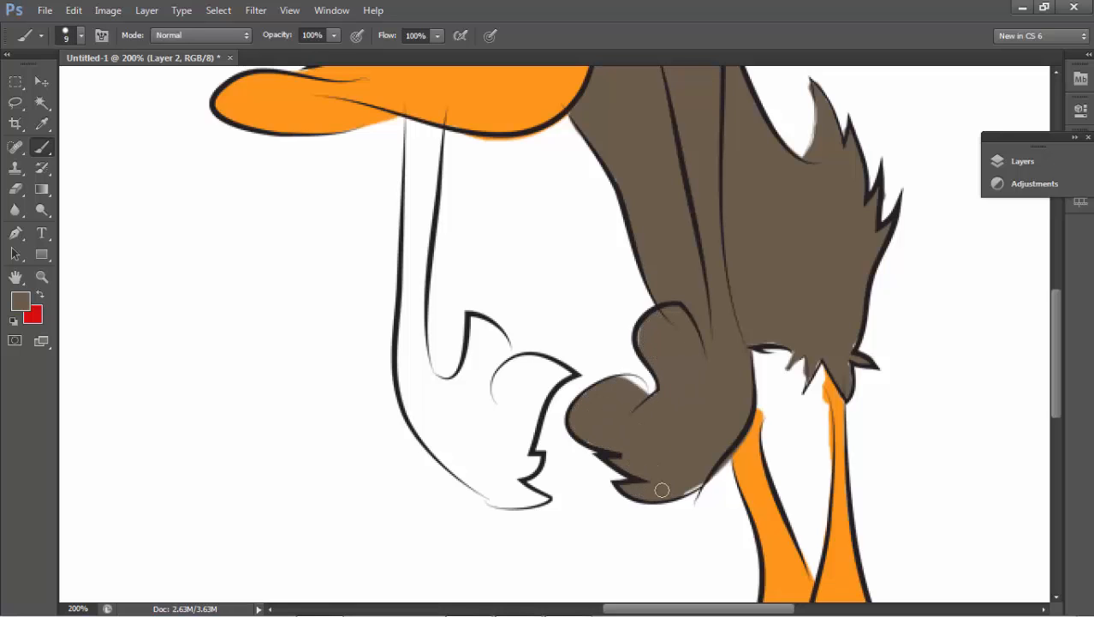
Paint the other arm grey-brown from beneath the bill down to the wrist and thumb.
left_click_drag(496, 203, 653, 298)
mouse_move(571, 223)
left_mouse_down()
mouse_move(567, 261)
mouse_move(578, 238)
mouse_move(586, 274)
mouse_move(579, 301)
mouse_move(567, 296)
mouse_move(565, 452)
mouse_move(576, 379)
mouse_move(584, 452)
left_mouse_up()
key("bracketright")
key("bracketright")
key("bracketright")
left_click_drag(575, 397, 578, 260)
mouse_move(567, 313)
left_mouse_down()
mouse_move(577, 377)
mouse_move(599, 409)
mouse_move(591, 342)
mouse_move(614, 349)
mouse_move(633, 282)
mouse_move(663, 295)
left_mouse_up()
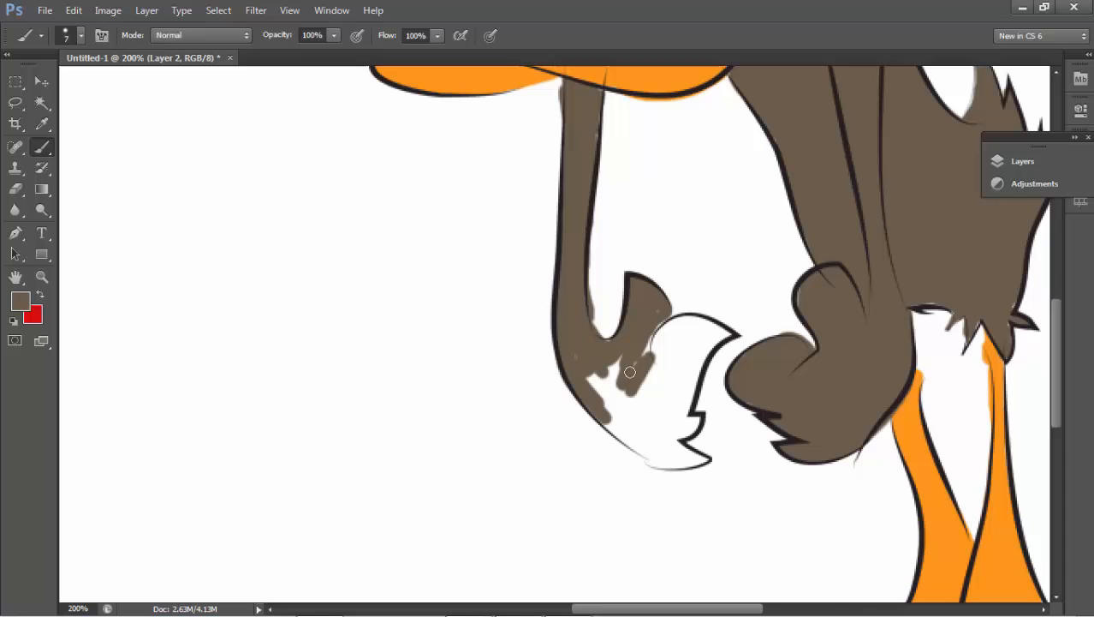
Fill that arm's hand with grey-brown, covering the palm, the feathered edge and the area towards the curled finger.
mouse_move(629, 372)
left_mouse_down()
mouse_move(624, 399)
mouse_move(601, 393)
mouse_move(641, 452)
mouse_move(616, 424)
left_mouse_up()
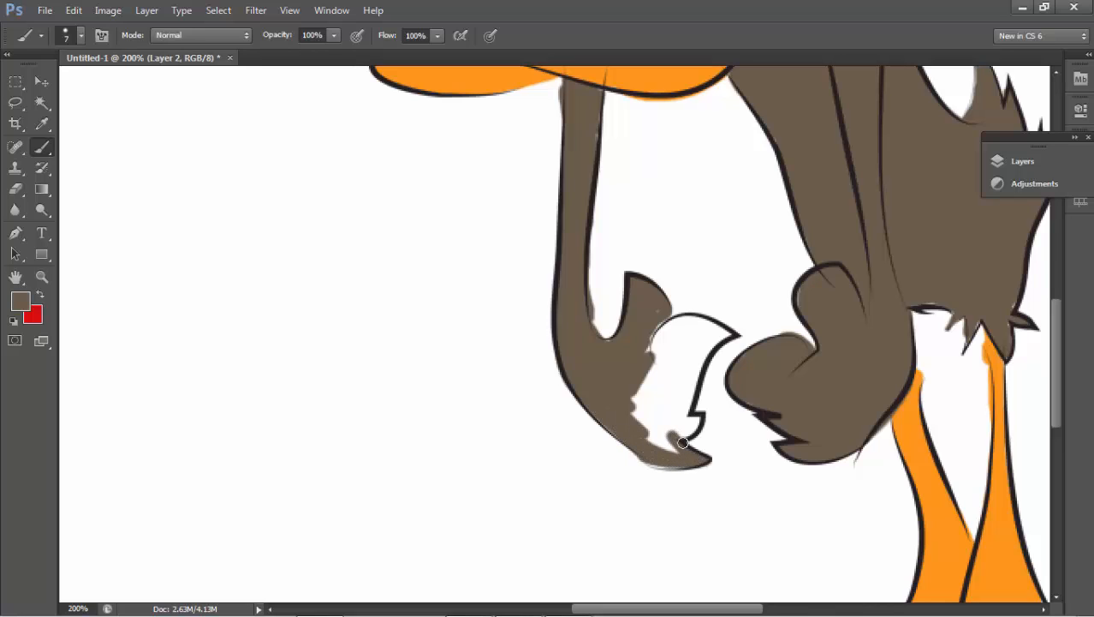
left_click_drag(677, 427, 700, 417)
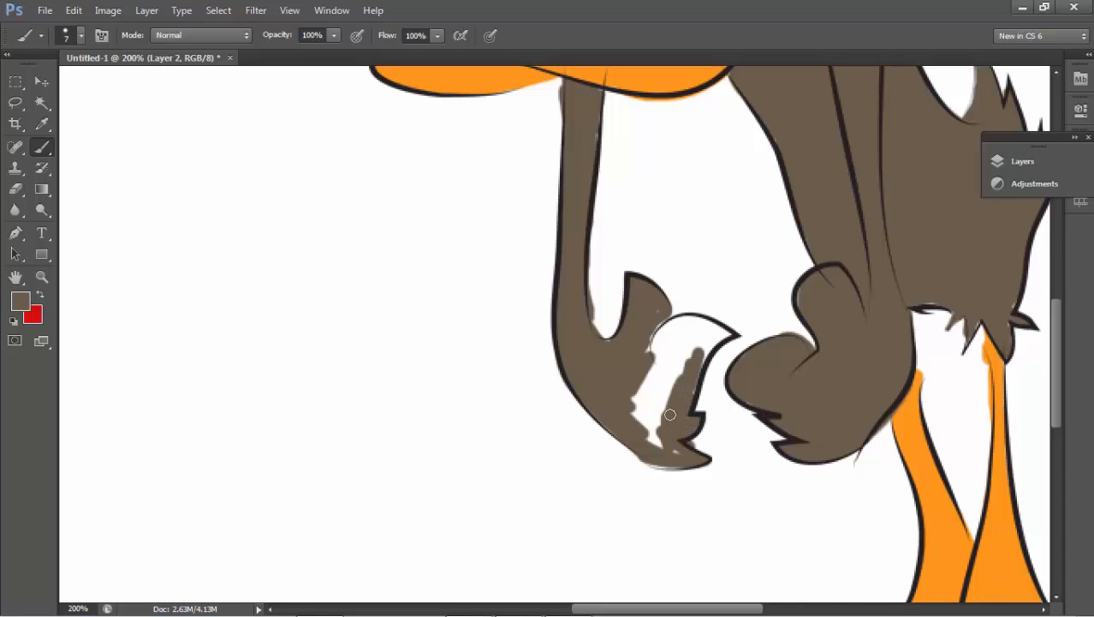
mouse_move(674, 373)
left_mouse_down()
mouse_move(661, 409)
mouse_move(656, 360)
mouse_move(636, 406)
left_mouse_up()
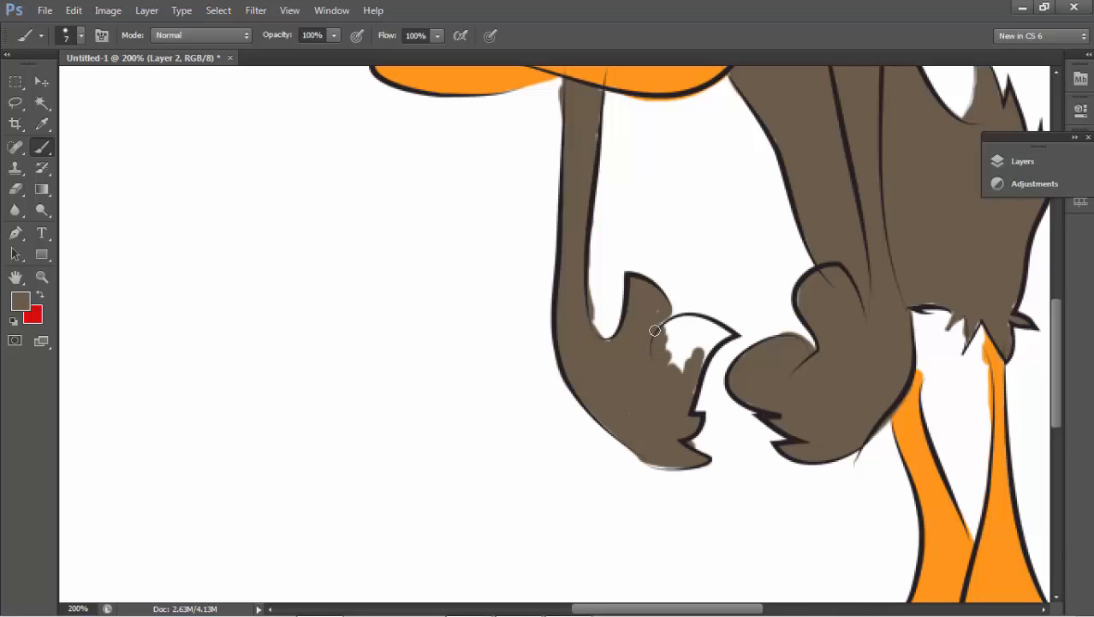
mouse_move(696, 355)
left_mouse_down()
mouse_move(697, 321)
mouse_move(709, 343)
mouse_move(684, 385)
mouse_move(644, 354)
left_mouse_up()
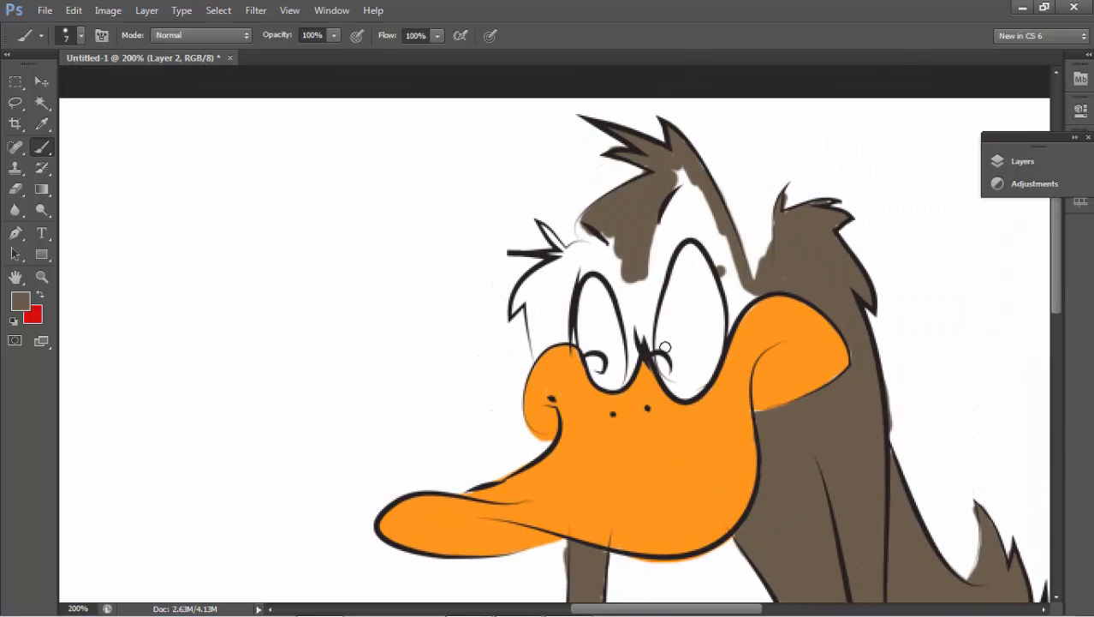
Paint the remaining face grey-brown around and between the eyes, including the forehead gap and the small side tuft.
mouse_move(630, 283)
left_mouse_down()
mouse_move(578, 229)
mouse_move(519, 310)
mouse_move(548, 345)
mouse_move(569, 283)
mouse_move(553, 279)
mouse_move(564, 248)
mouse_move(625, 326)
mouse_move(649, 322)
mouse_move(684, 175)
mouse_move(690, 215)
mouse_move(722, 248)
mouse_move(685, 230)
mouse_move(661, 237)
mouse_move(637, 334)
mouse_move(654, 303)
left_mouse_up()
key("bracketleft")
key("bracketleft")
key("bracketleft")
key("bracketright")
key("bracketright")
key("bracketright")
key("bracketright")
key("bracketright")
key("bracketright")
key("bracketleft")
key("bracketleft")
key("bracketleft")
key("bracketleft")
key("bracketleft")
key("bracketleft")
key("bracketleft")
key("bracketleft")
key("bracketleft")
key("bracketright")
key("bracketright")
key("bracketright")
mouse_move(728, 284)
left_mouse_down()
mouse_move(736, 308)
mouse_move(749, 296)
mouse_move(730, 317)
left_mouse_up()
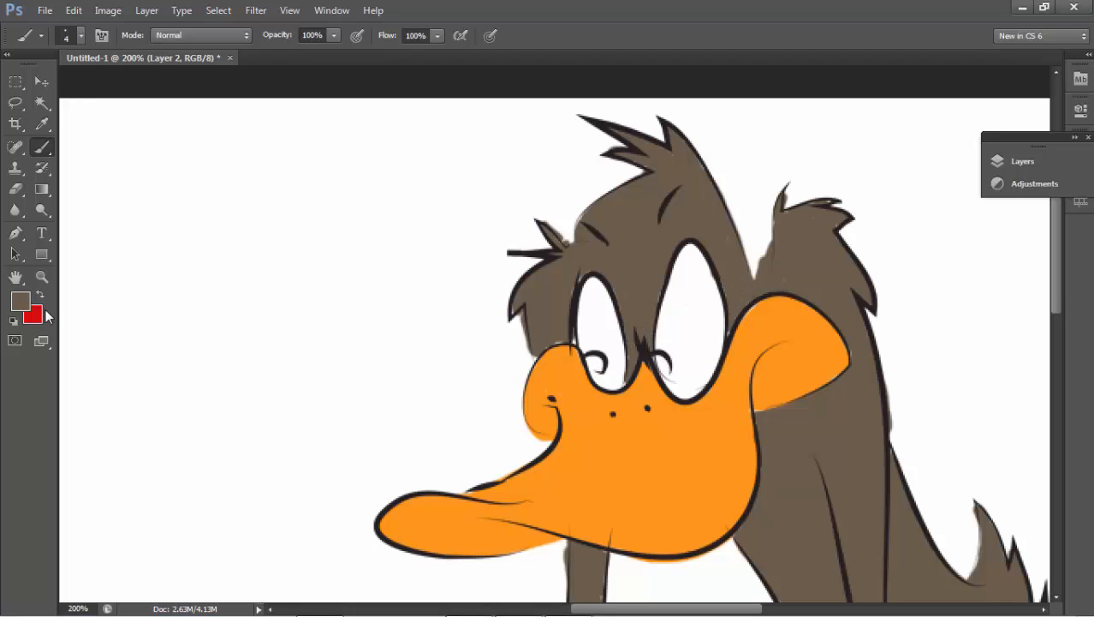
Set the painting colour to black and fill the pupils of both eyes.
left_click(20, 300)
left_click(418, 313)
left_click(437, 346)
left_click(617, 135)
mouse_move(589, 356)
left_mouse_down()
mouse_move(600, 370)
mouse_move(664, 375)
mouse_move(655, 356)
mouse_move(657, 370)
mouse_move(668, 366)
left_mouse_up()
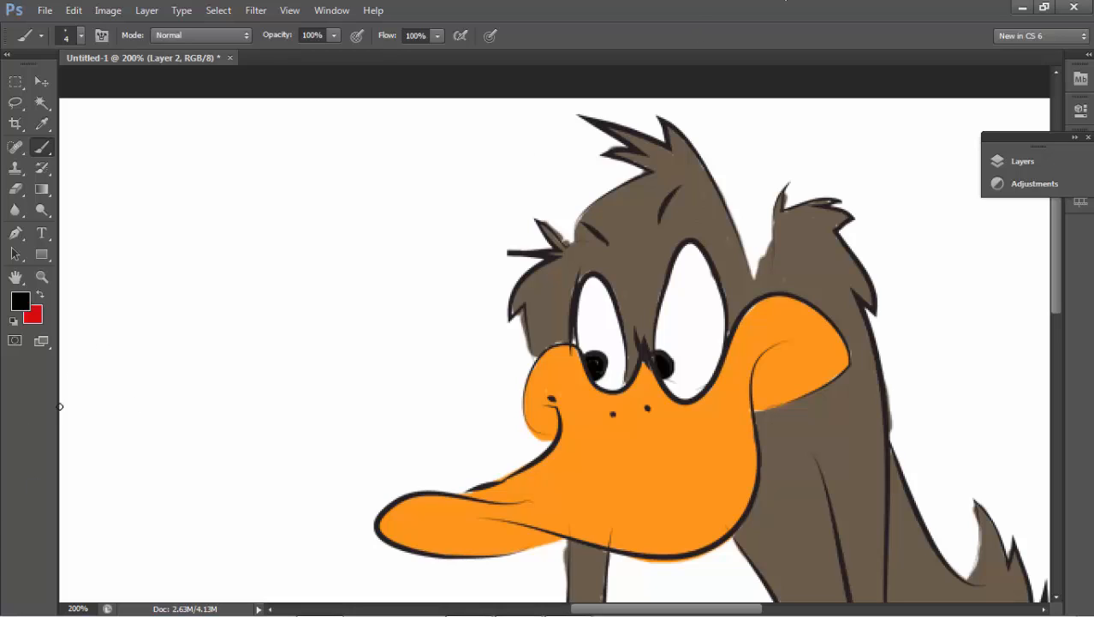
left_click(41, 276)
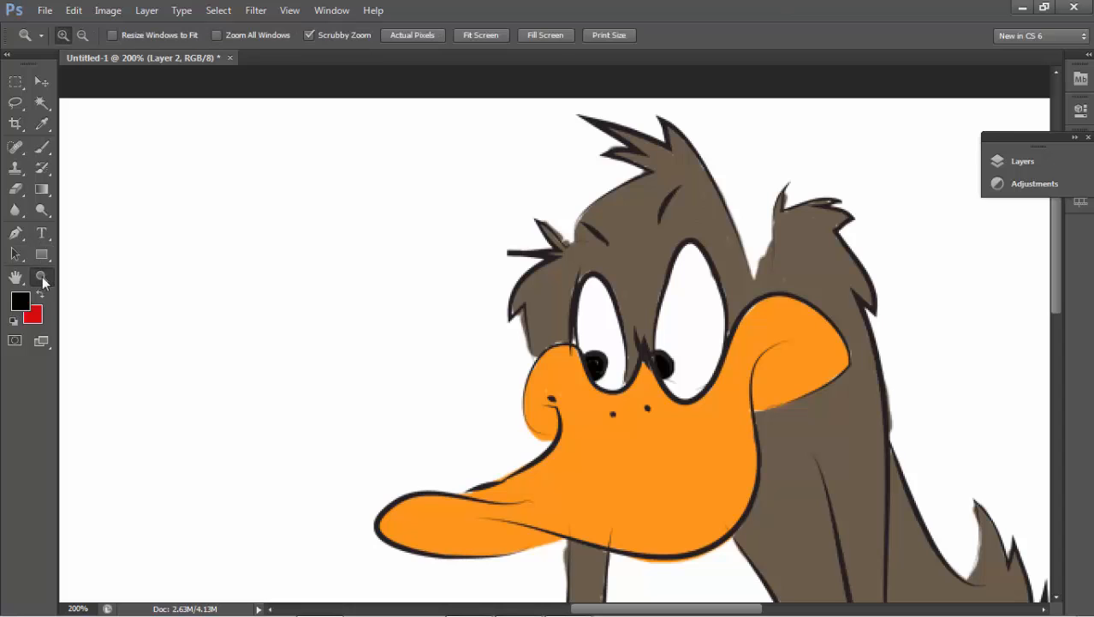
left_click(396, 320, "alt")
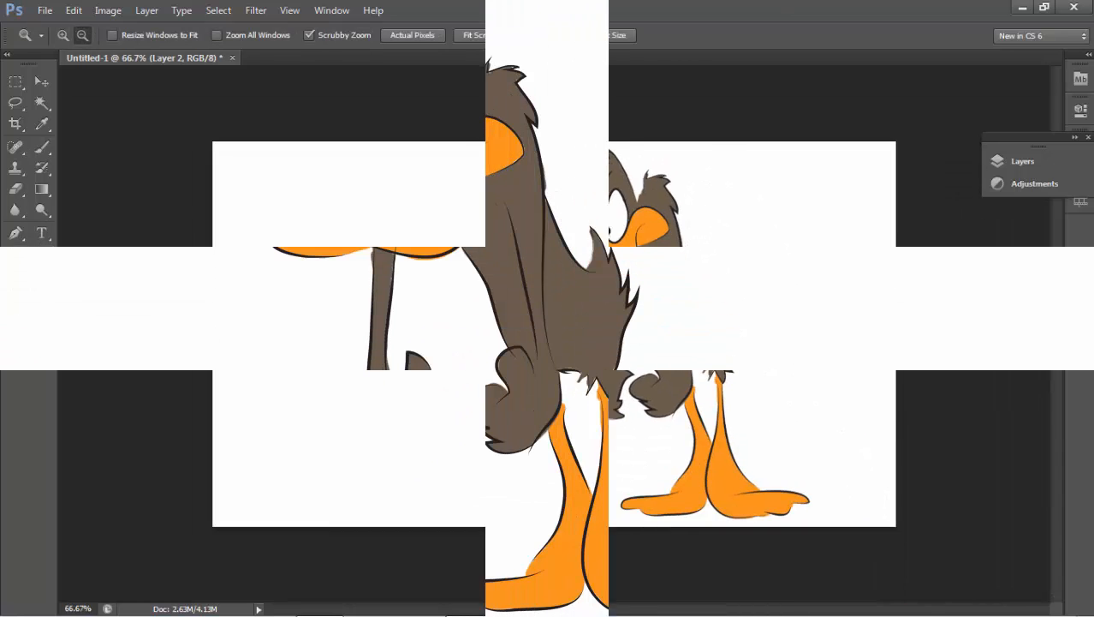